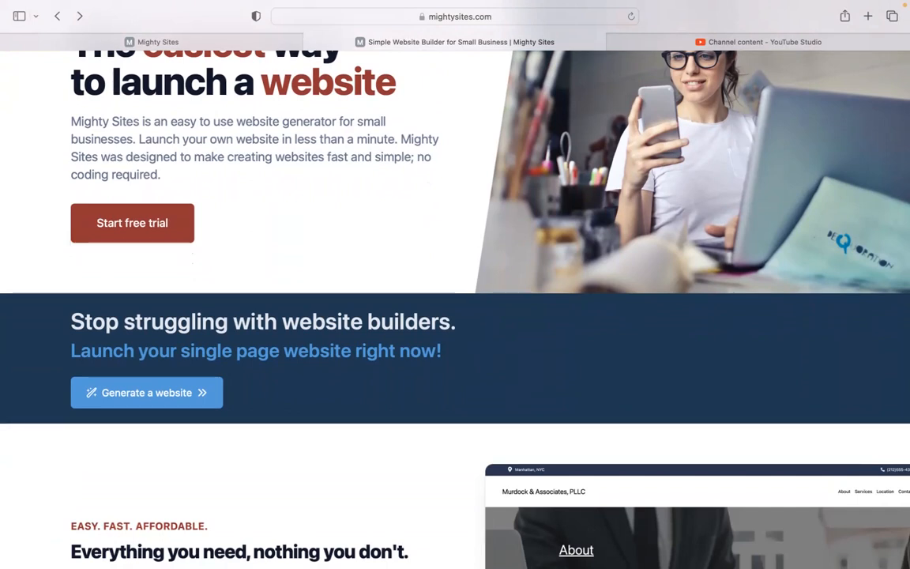
# Scroll the mightysites.com homepage down to the templates section, then switch to the Mighty Sites app tab
pyautogui.scroll(-5, 455, 309)
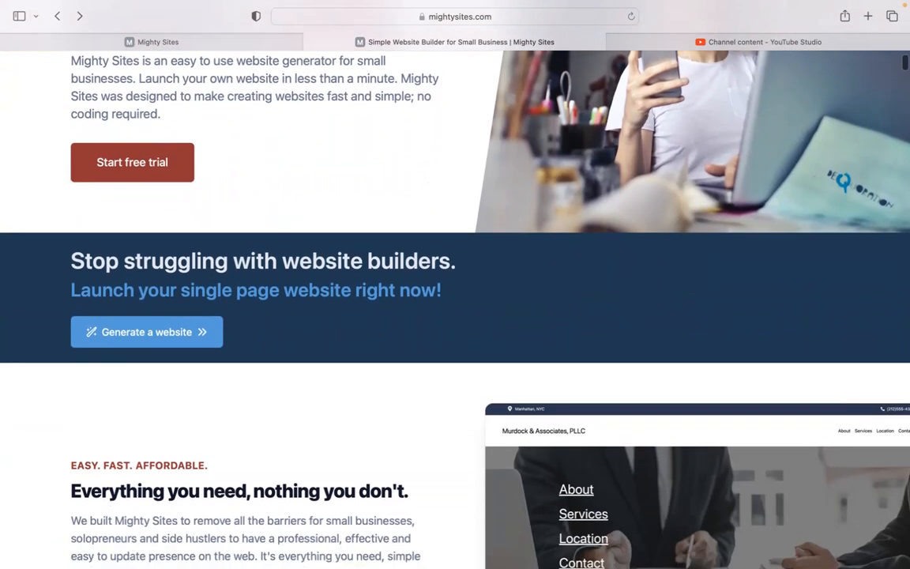
pyautogui.scroll(-1, 455, 285)
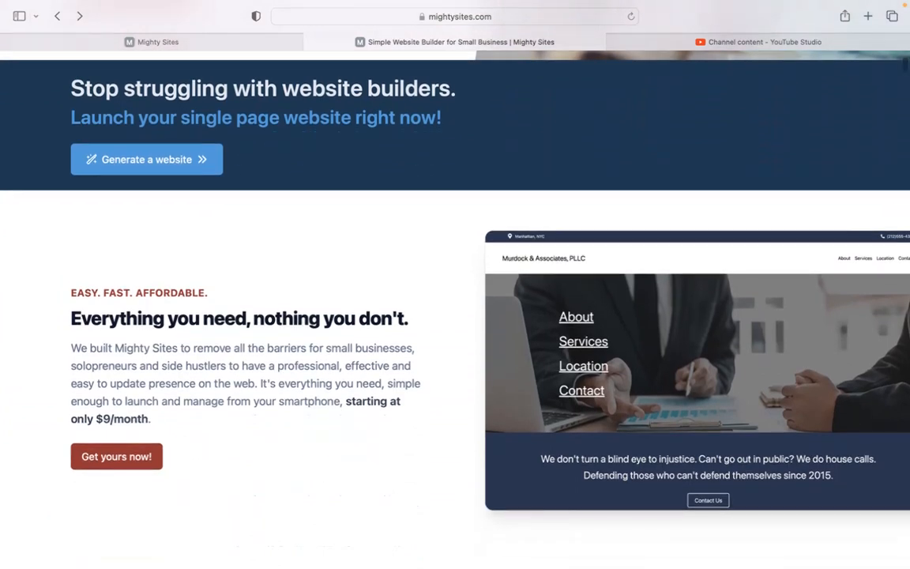
pyautogui.scroll(-2, 455, 285)
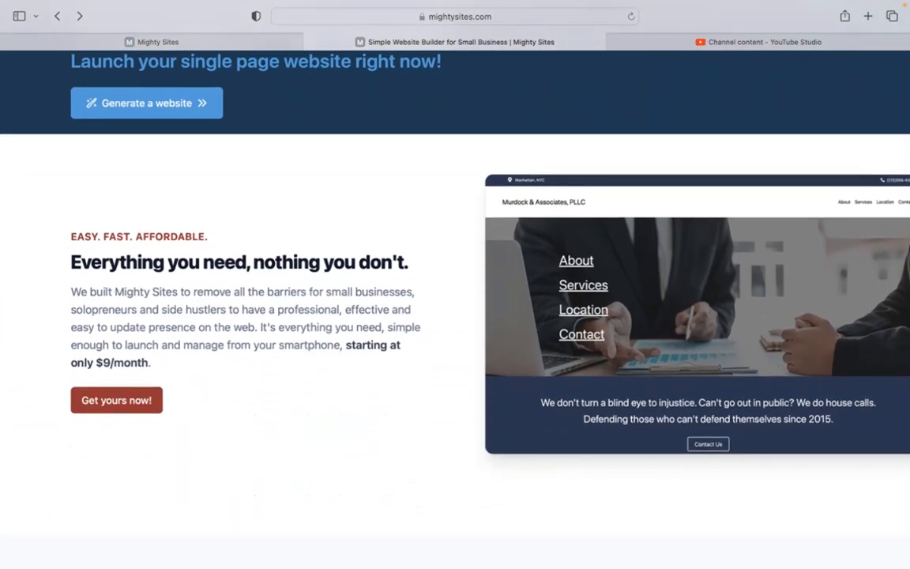
pyautogui.scroll(-3, 455, 308)
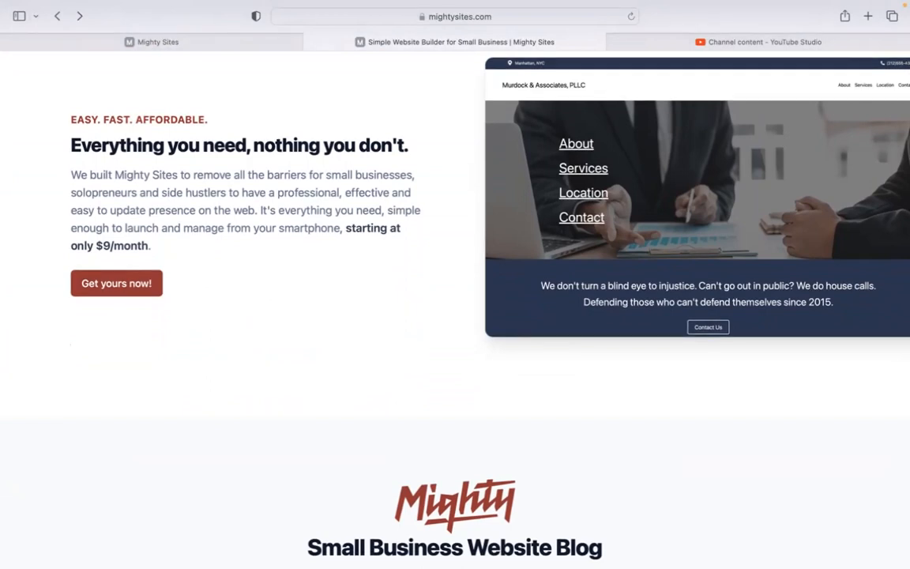
pyautogui.scroll(-1, 455, 308)
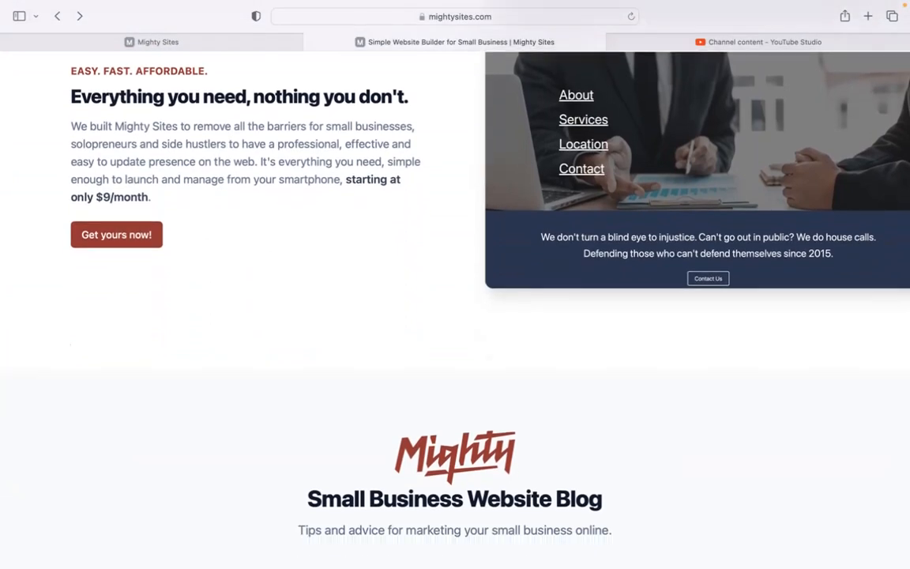
pyautogui.scroll(-5, 455, 309)
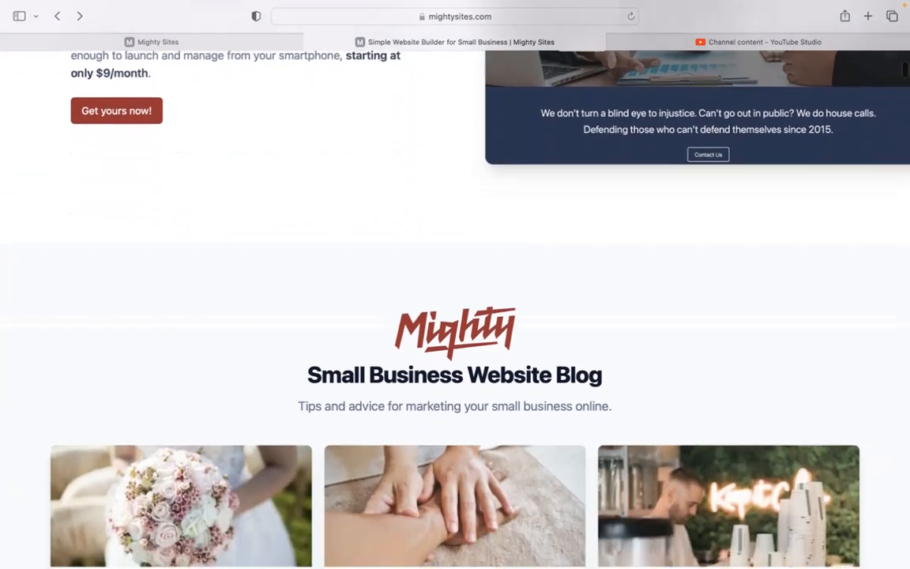
pyautogui.scroll(-7, 455, 309)
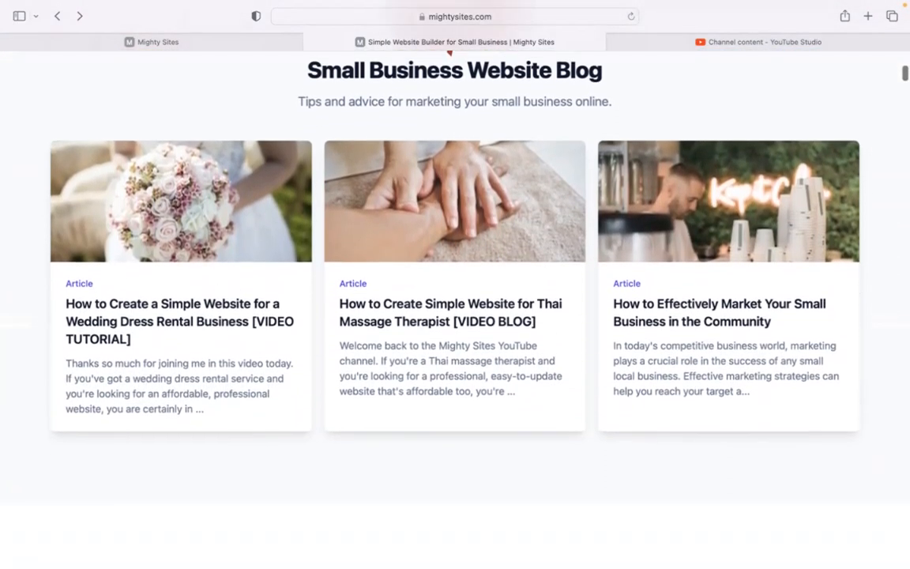
pyautogui.scroll(-6, 455, 308)
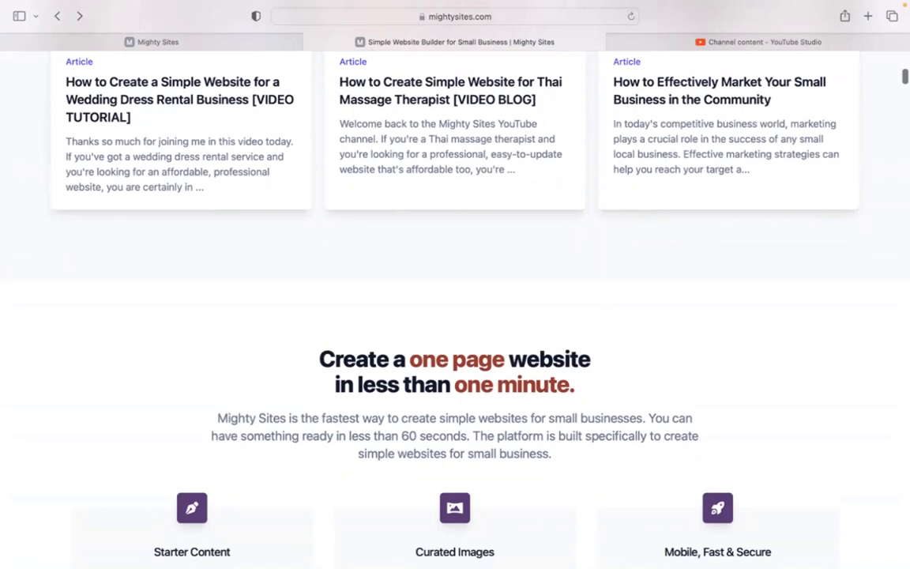
pyautogui.scroll(-4, 455, 308)
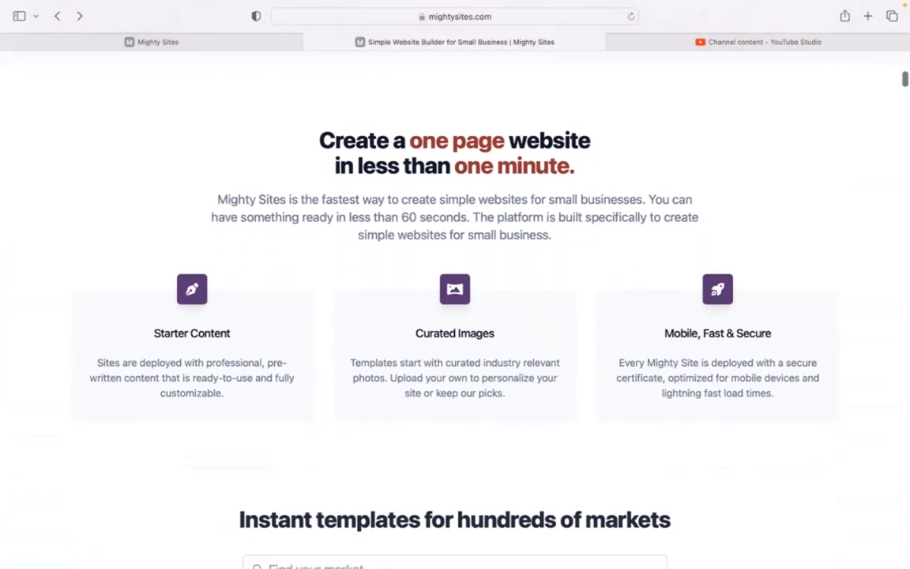
pyautogui.scroll(-2, 455, 308)
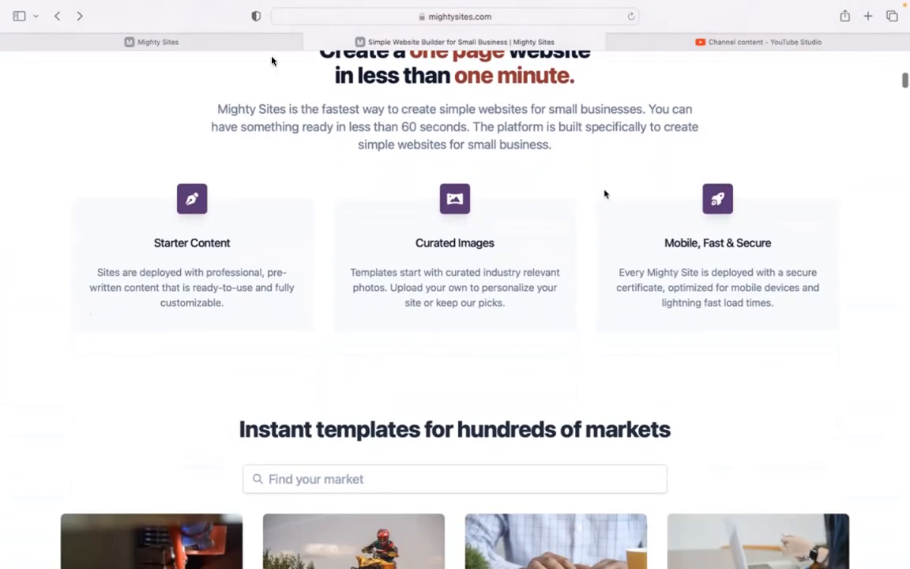
pyautogui.click(265, 45)
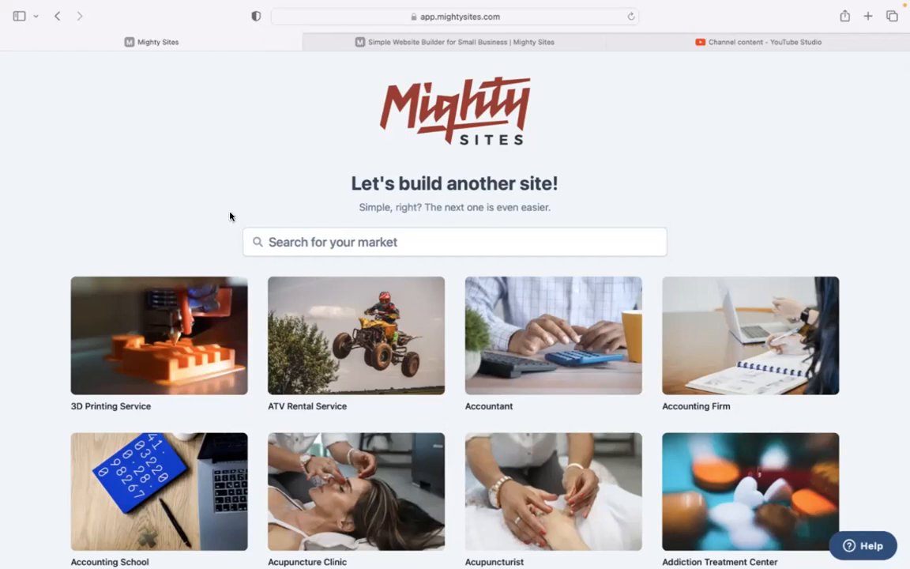
# Search the market templates for 'lawyer' and choose the Lawyer template
pyautogui.scroll(-6, 244, 176)
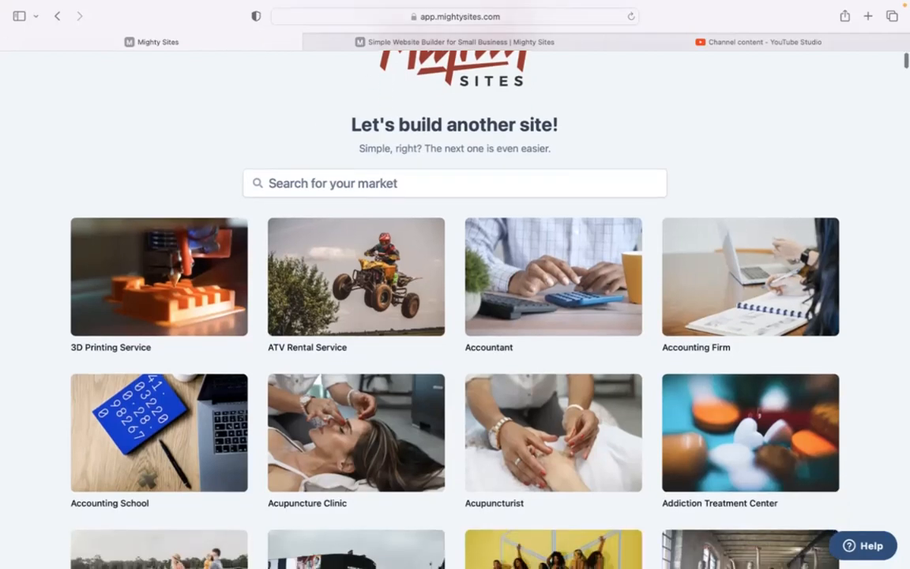
pyautogui.scroll(-7, 456, 308)
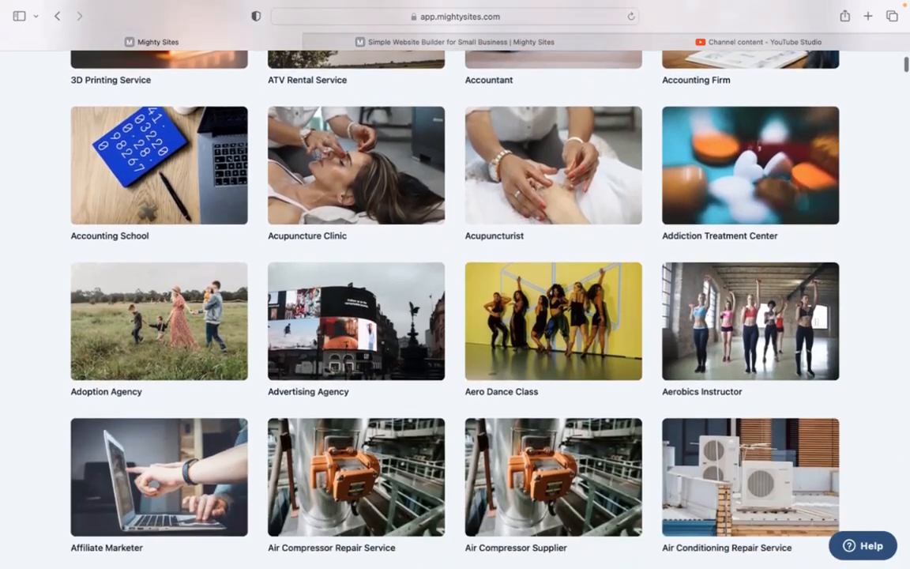
pyautogui.scroll(-2, 455, 309)
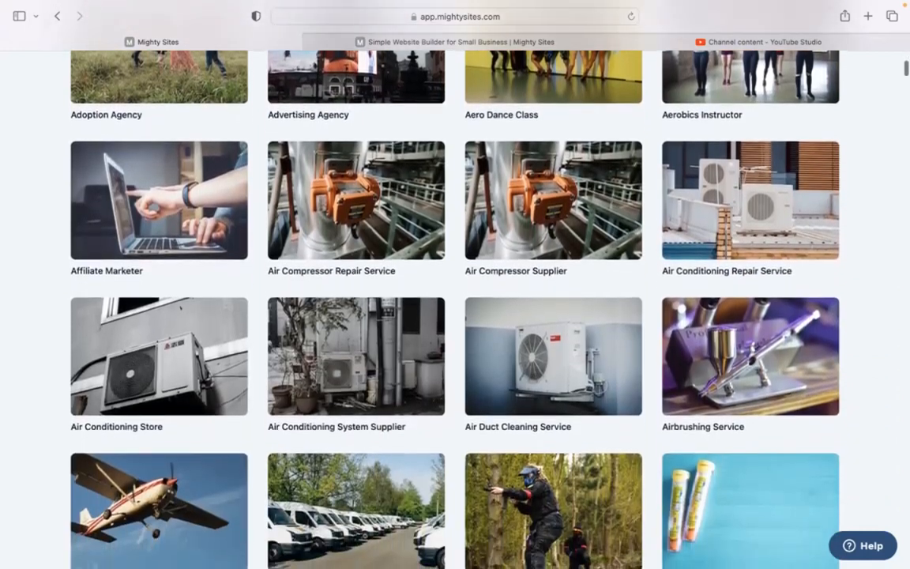
pyautogui.scroll(10, 455, 308)
pyautogui.scroll(5, 455, 308)
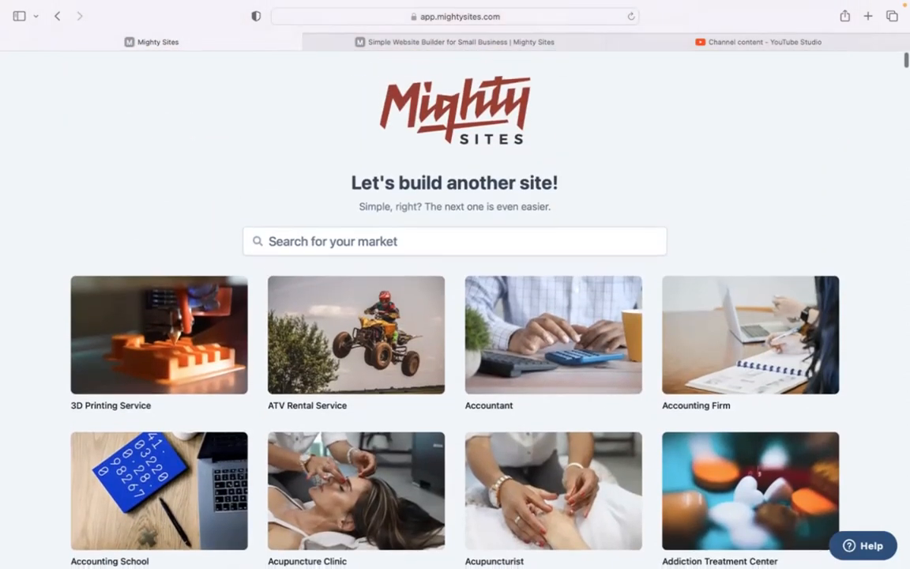
pyautogui.click(339, 241)
pyautogui.write('lawyer')
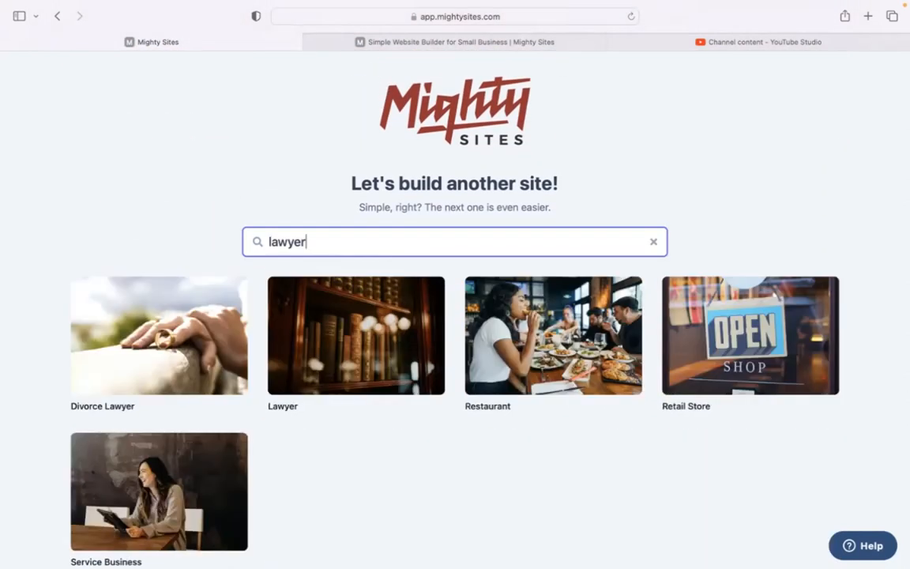
pyautogui.click(339, 294)
# Enter Lawrence & Associates, Denver, Colorado as a Service business and submit the details
pyautogui.write('Lawrence & Associates')
pyautogui.click(380, 310)
pyautogui.write('D')
pyautogui.click(451, 310)
pyautogui.write('Colorado')
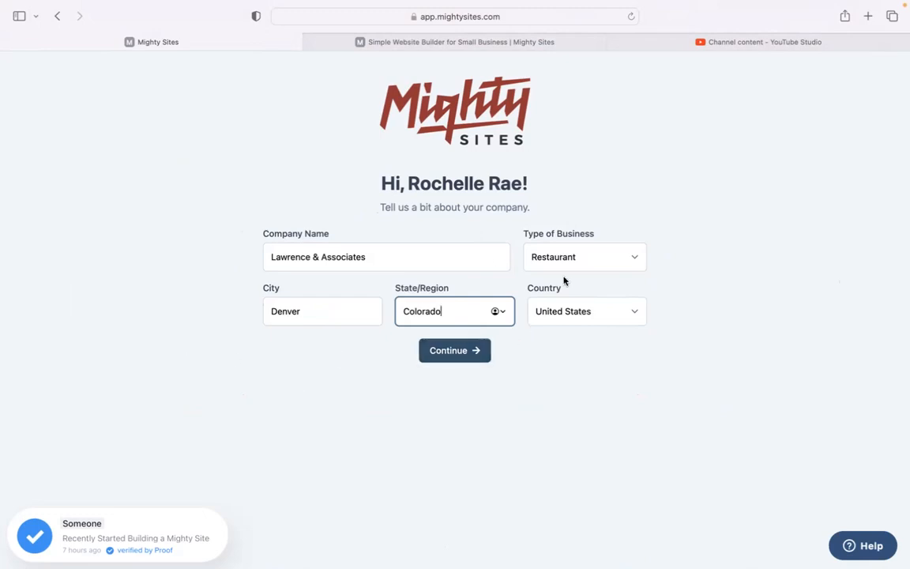
pyautogui.click(584, 261)
pyautogui.click(586, 278)
pyautogui.click(471, 350)
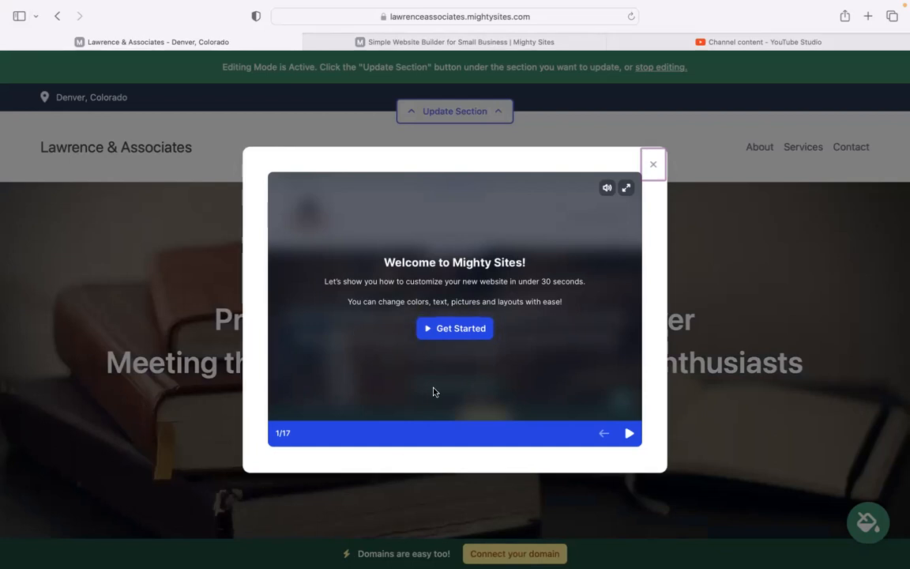
# Dismiss the Welcome to Mighty Sites tour on the new Lawrence & Associates site
pyautogui.click(654, 163)
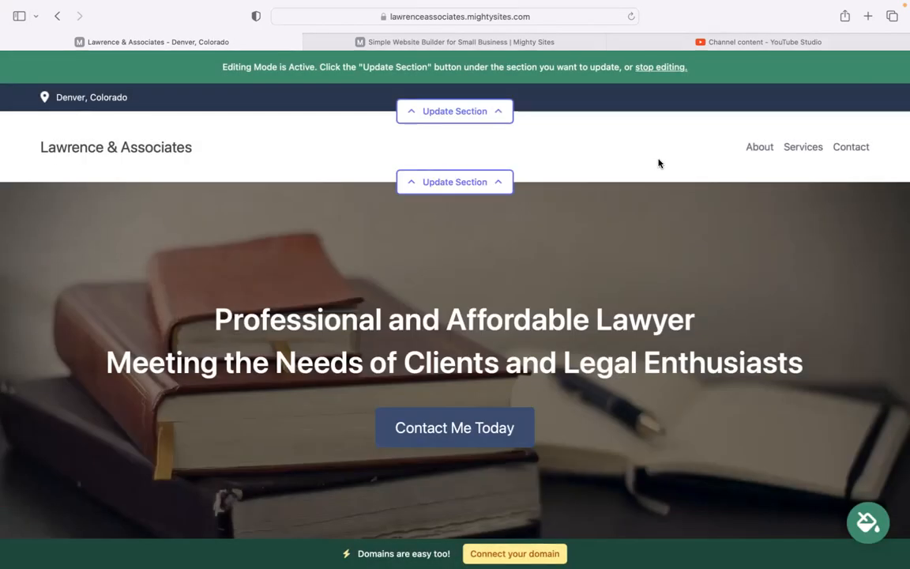
pyautogui.moveTo(167, 317); pyautogui.dragTo(684, 320)
pyautogui.moveTo(748, 362); pyautogui.dragTo(746, 363)
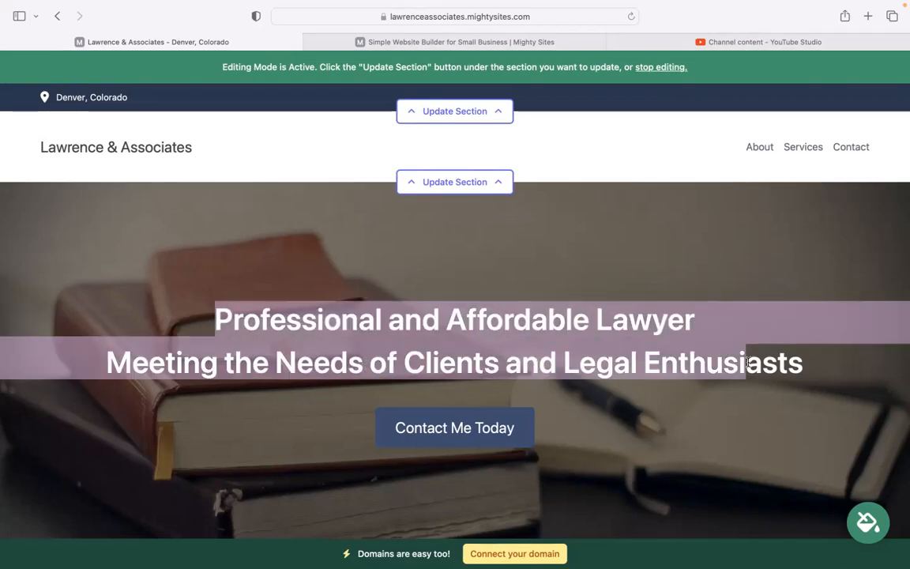
pyautogui.scroll(-2, 748, 361)
pyautogui.scroll(-5, 455, 269)
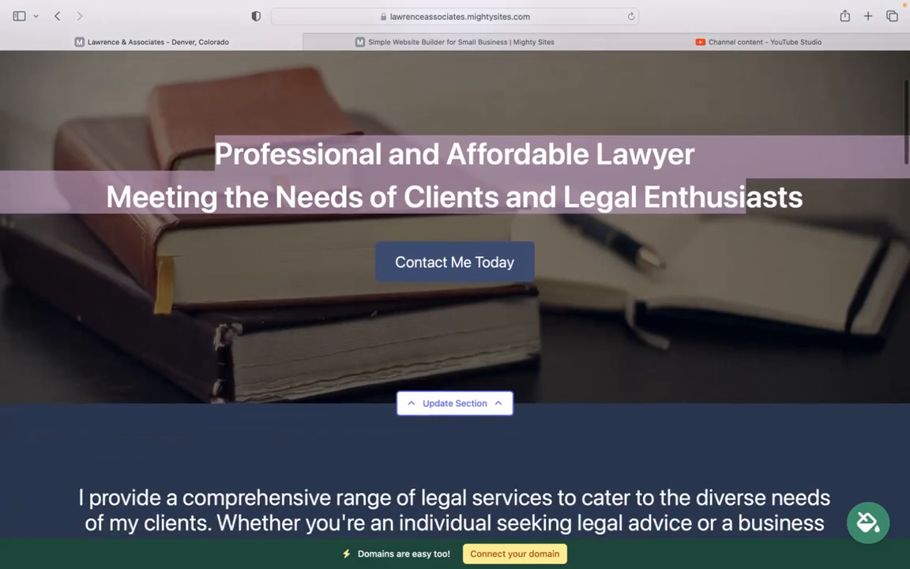
pyautogui.scroll(-7, 455, 268)
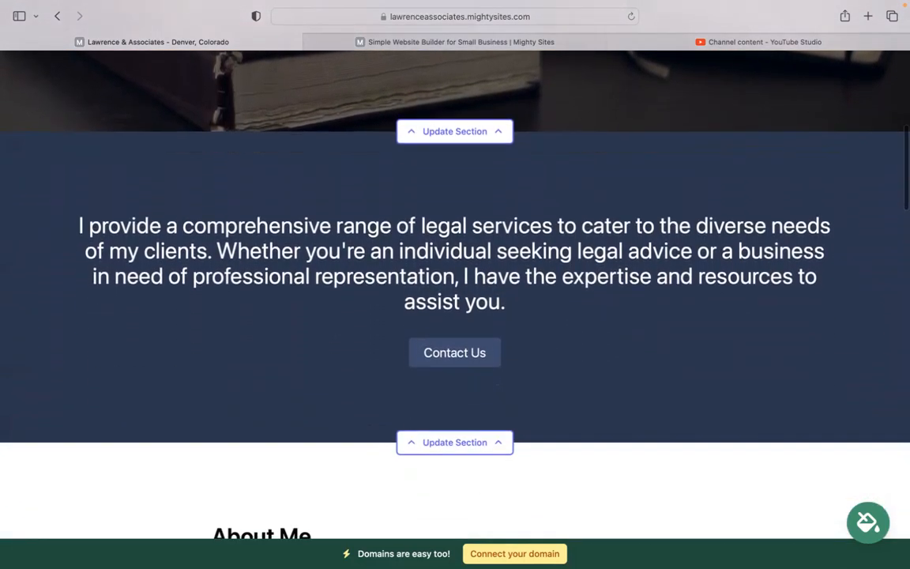
pyautogui.scroll(-1, 785, 219)
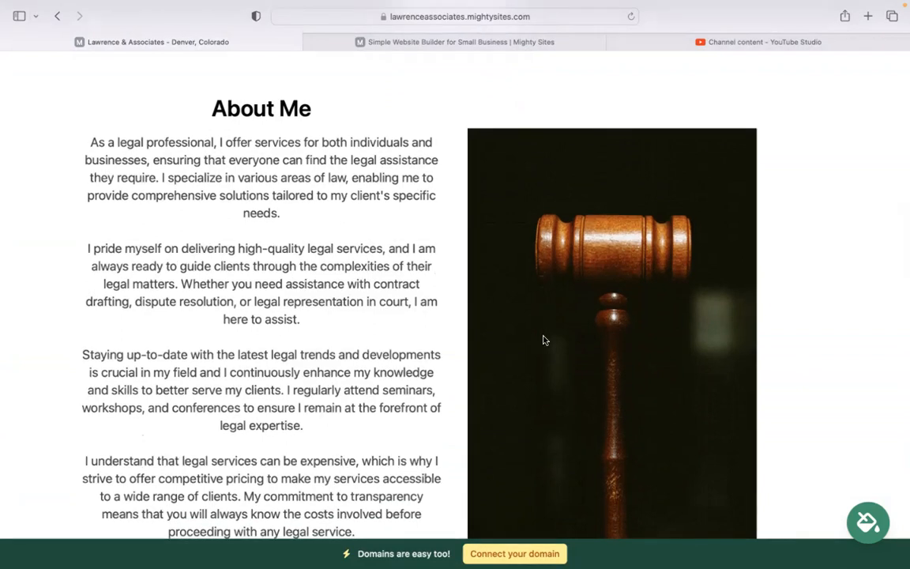
pyautogui.scroll(-5, 409, 269)
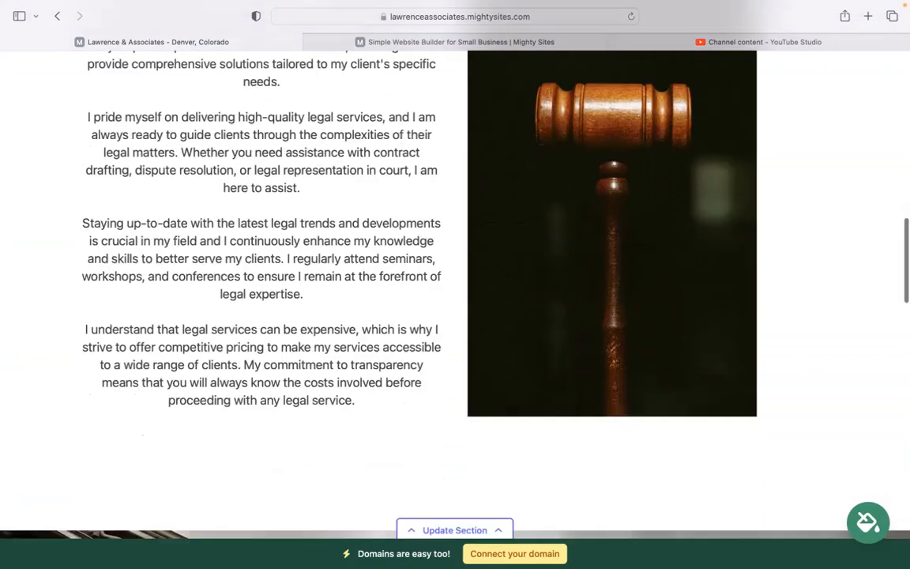
pyautogui.scroll(-2, 455, 316)
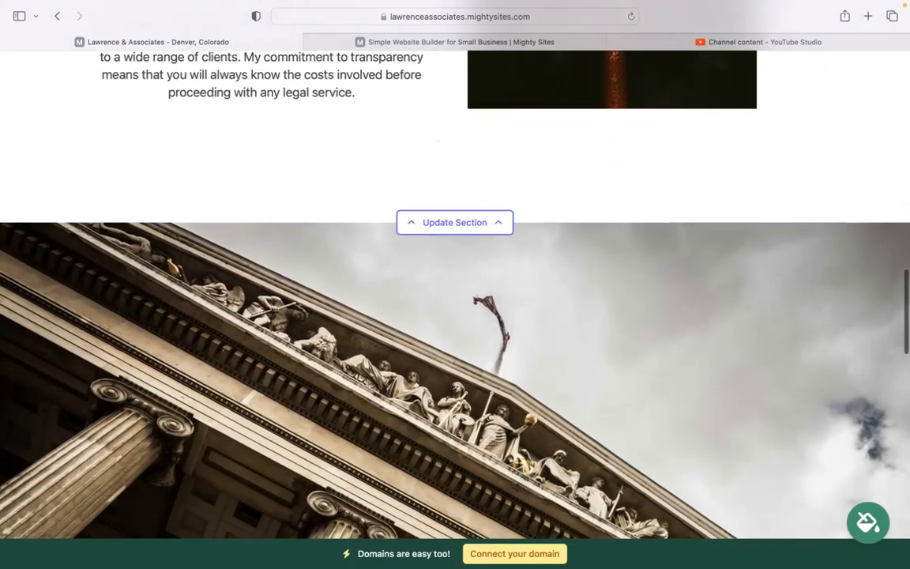
pyautogui.scroll(-3, 455, 316)
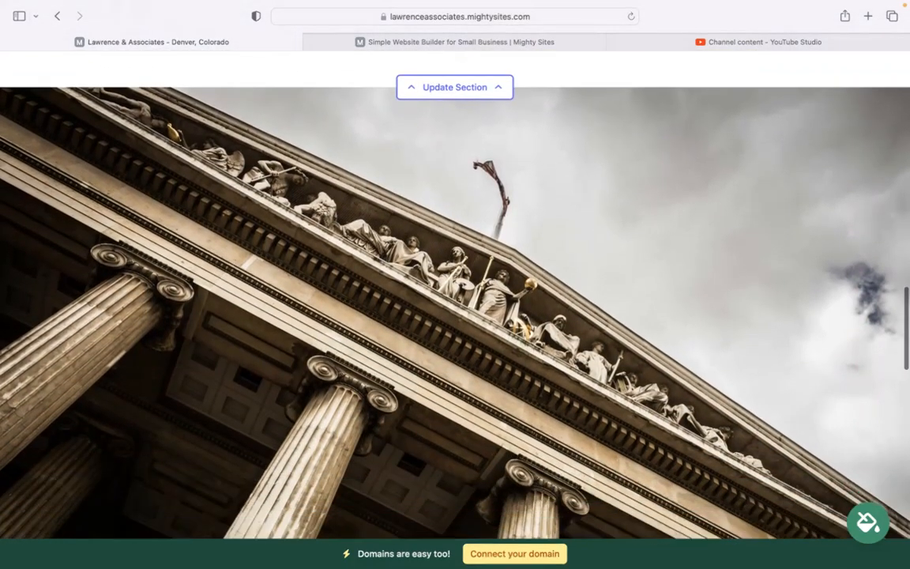
pyautogui.scroll(-3, 455, 268)
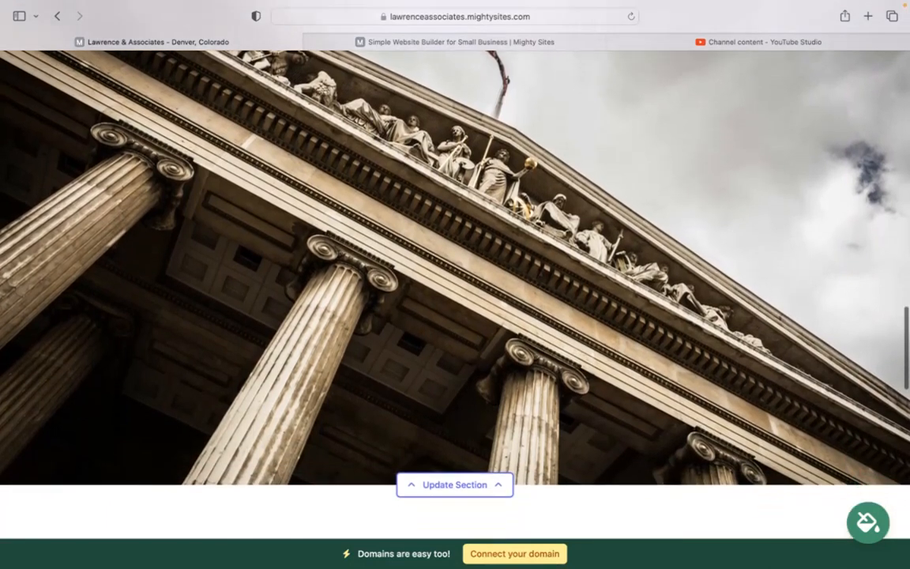
pyautogui.scroll(-5, 422, 286)
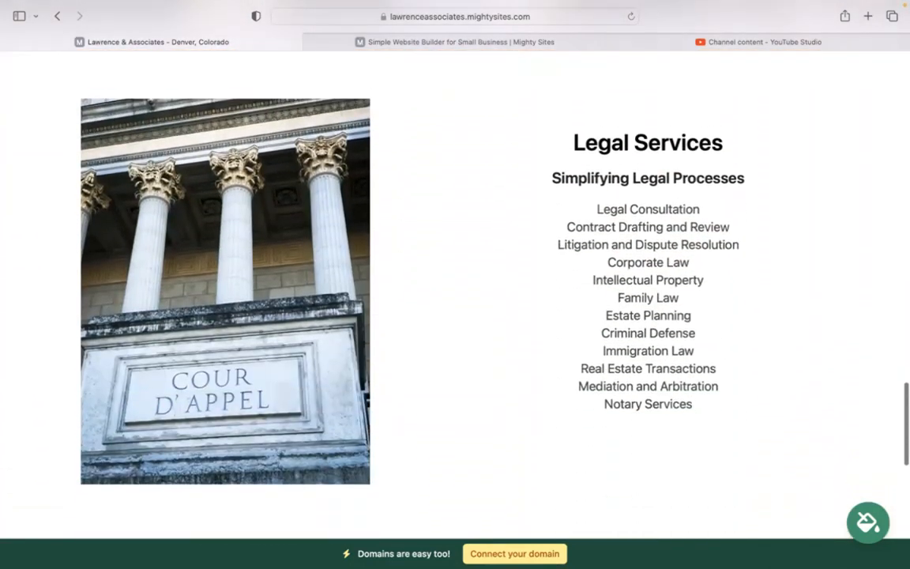
pyautogui.moveTo(589, 201); pyautogui.dragTo(741, 383)
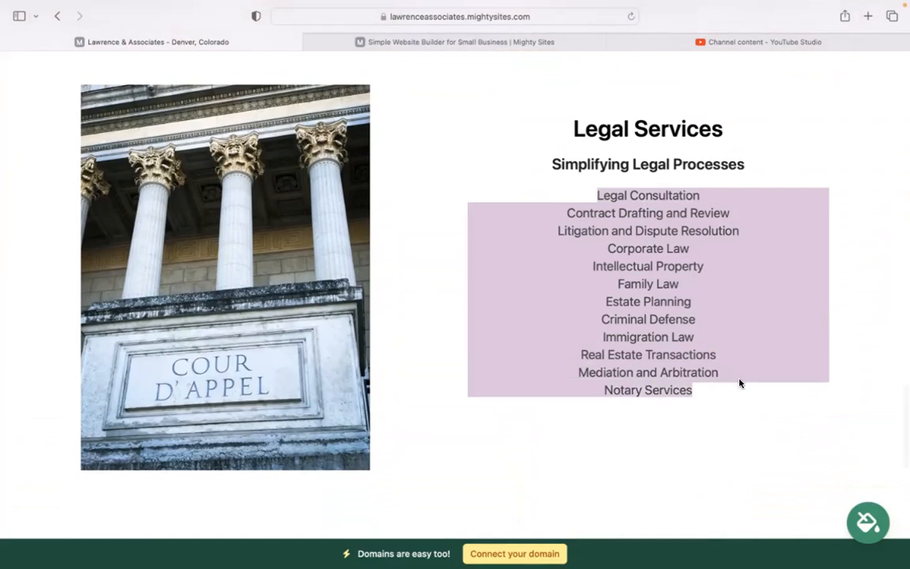
pyautogui.click(708, 416)
pyautogui.scroll(-3, 706, 414)
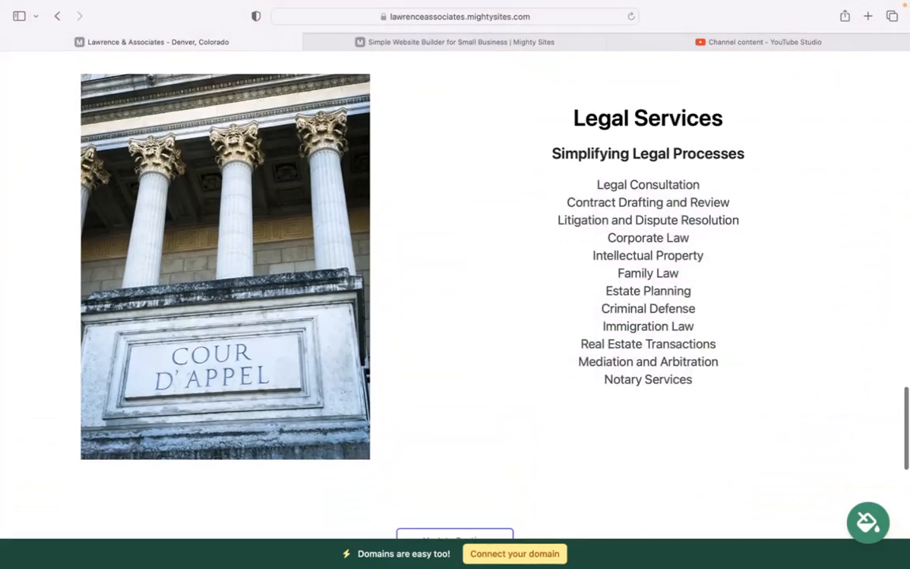
pyautogui.scroll(7, 706, 414)
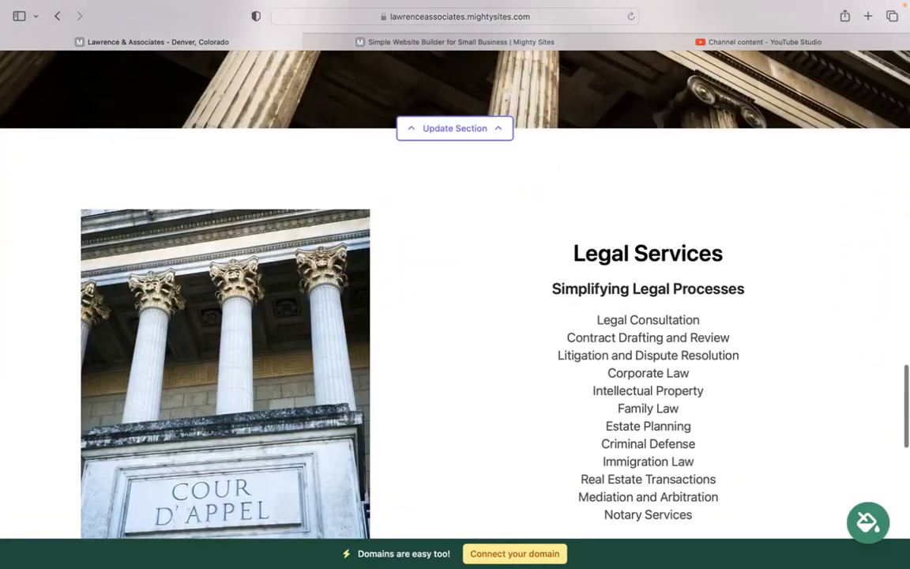
pyautogui.scroll(7, 706, 414)
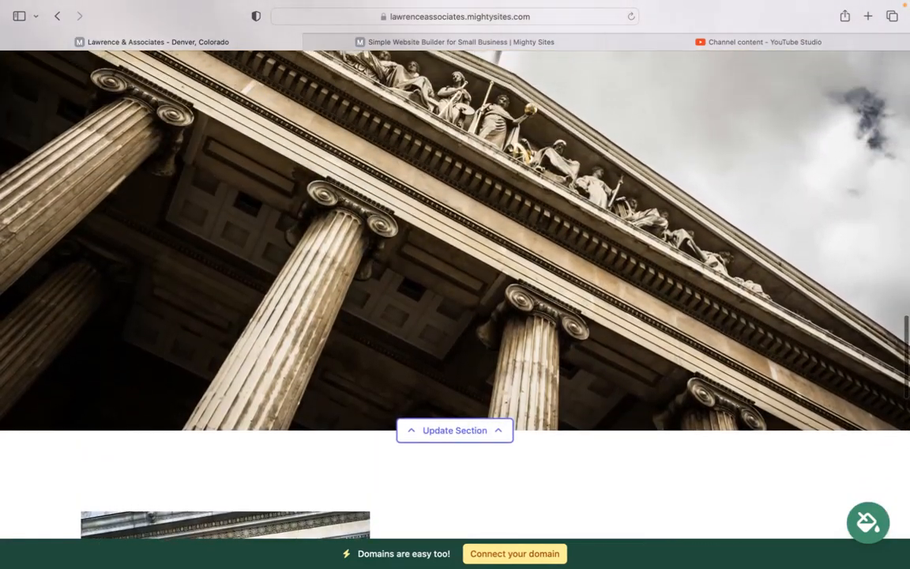
pyautogui.scroll(5, 455, 300)
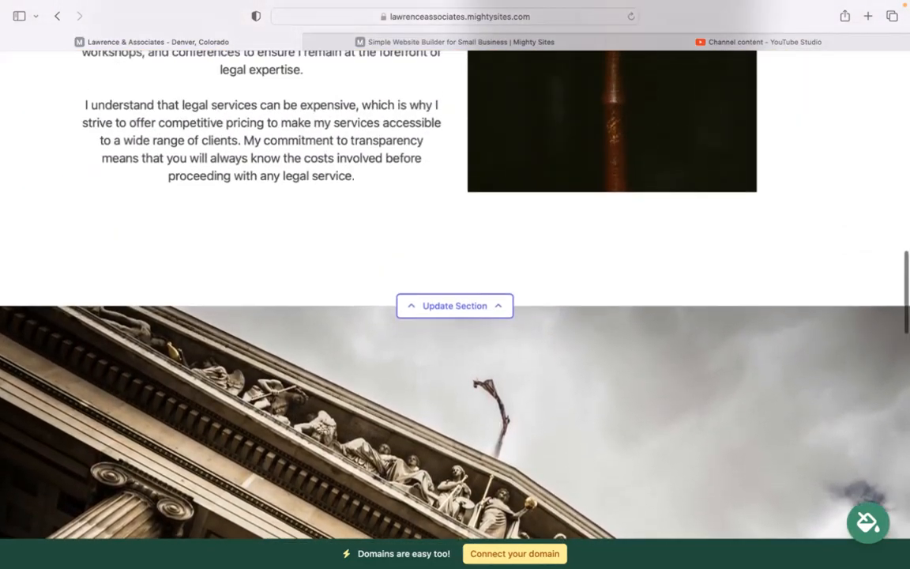
pyautogui.scroll(5, 455, 300)
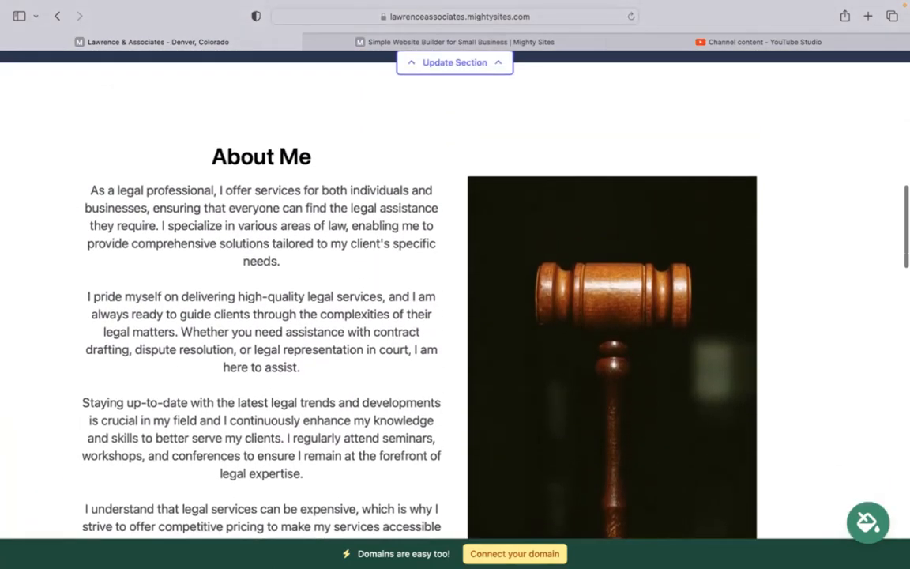
pyautogui.scroll(3, 455, 300)
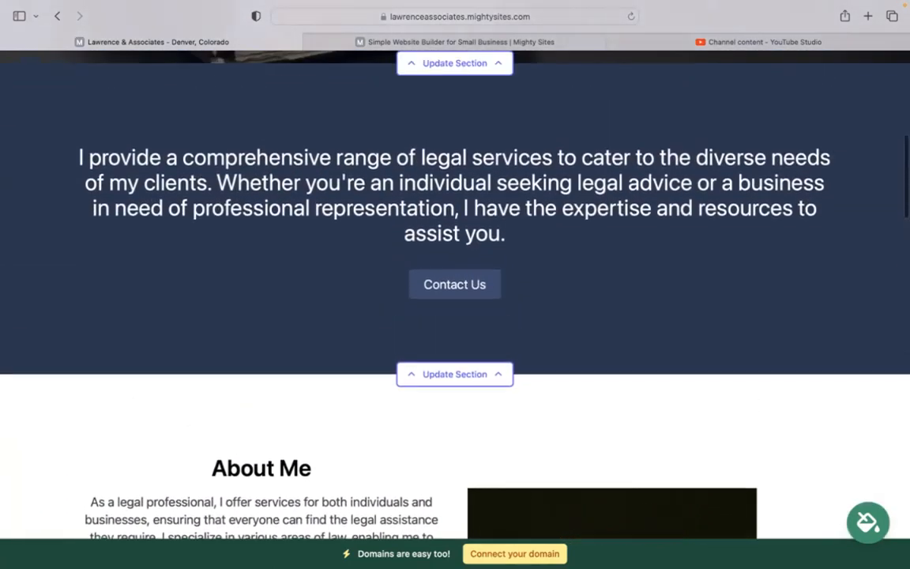
pyautogui.scroll(7, 455, 301)
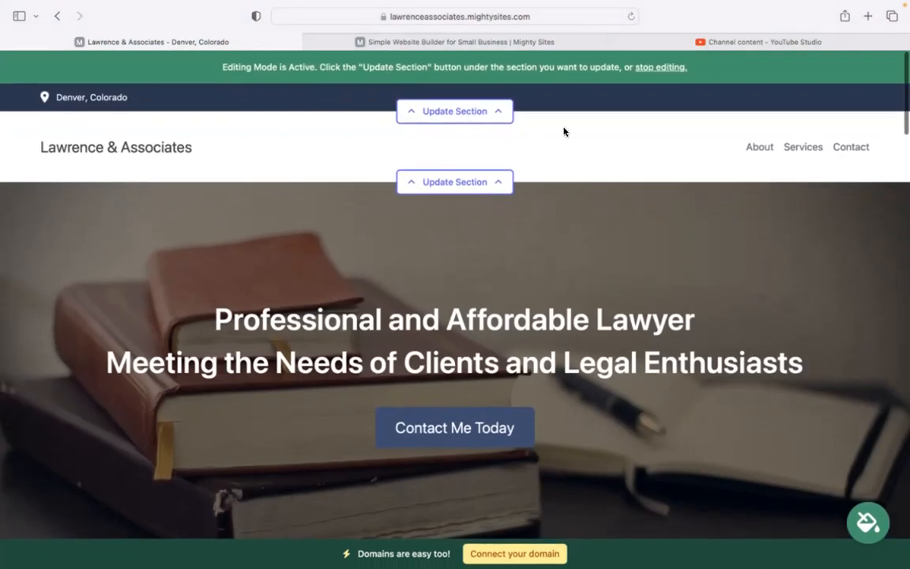
# Enter the firm's organization email in the contact bar and set it to show on the site
pyautogui.click(447, 110)
pyautogui.click(455, 210)
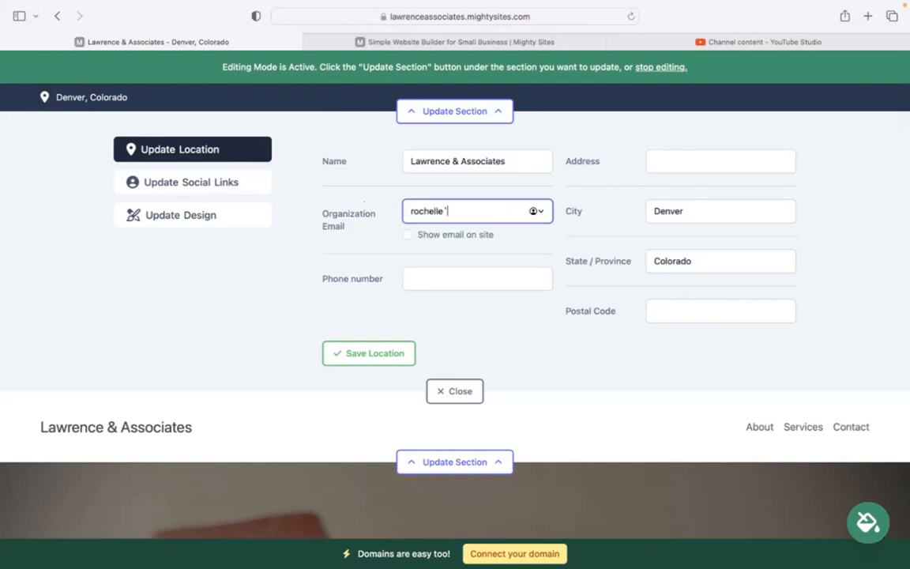
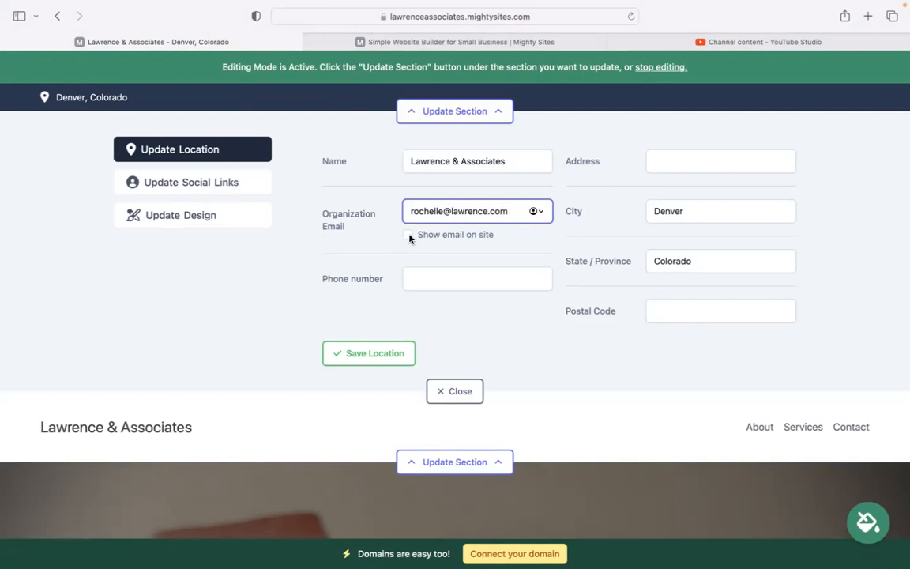
pyautogui.click(408, 236)
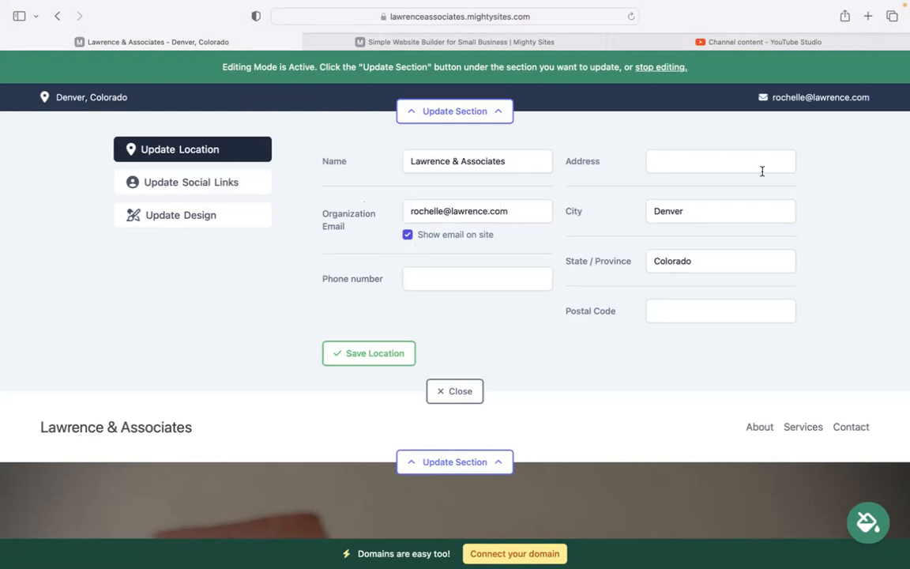
# Add the firm's phone number, street address and postal code, then save the location
pyautogui.click(519, 270)
pyautogui.write('474-39393')
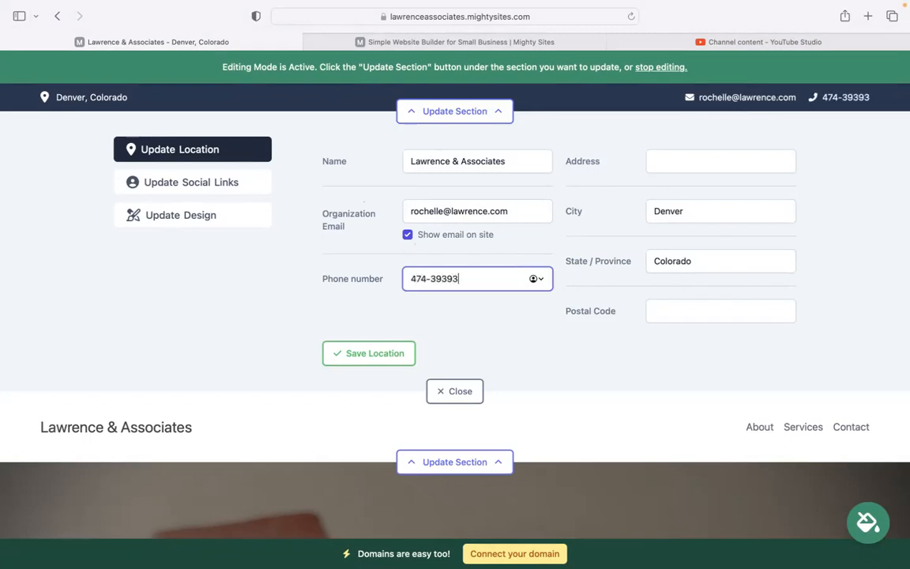
pyautogui.click(700, 162)
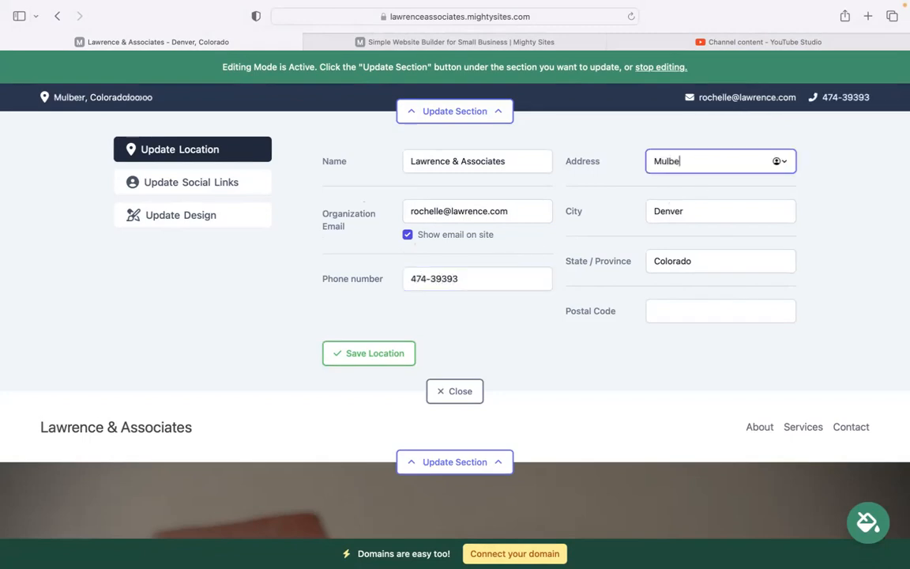
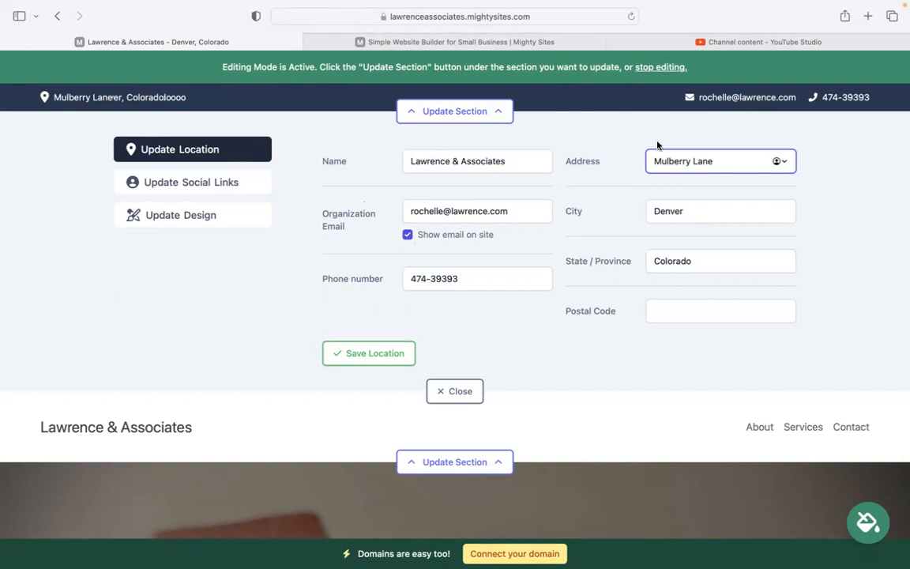
pyautogui.click(652, 160)
pyautogui.write('24')
pyautogui.click(679, 303)
pyautogui.write('48')
pyautogui.click(381, 358)
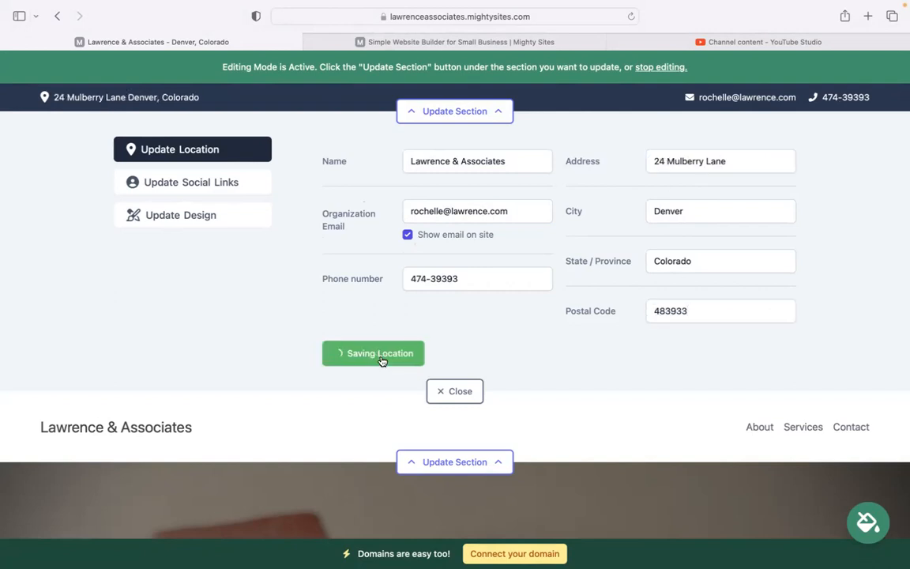
pyautogui.click(219, 181)
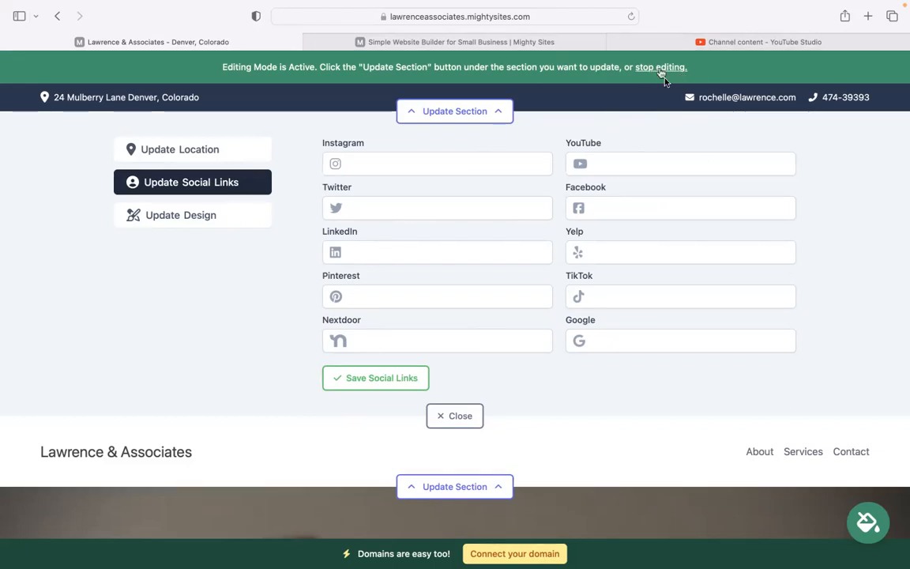
# Close the contact bar editor and bring up the site header's logo editor
pyautogui.click(454, 416)
pyautogui.click(437, 182)
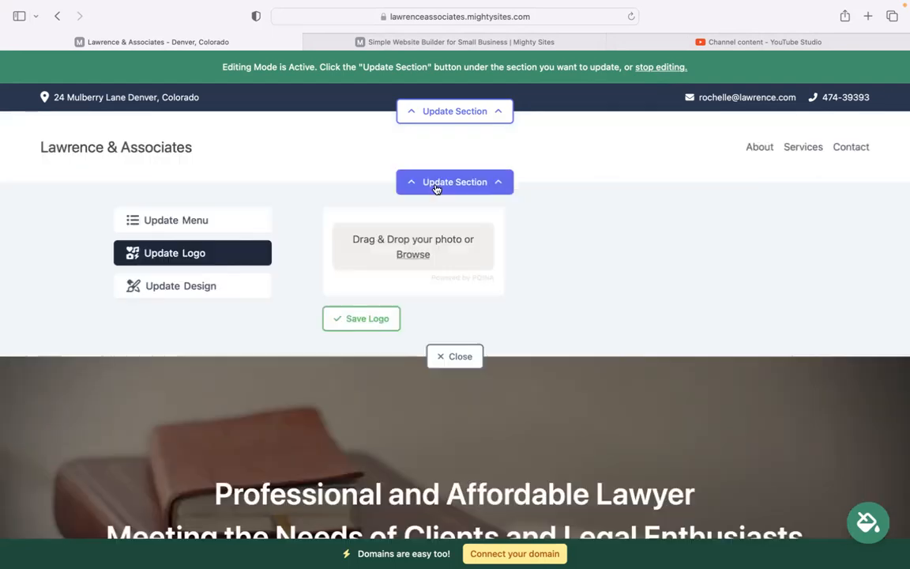
# Upload the Mighty Sites logo image and save it as the header logo
pyautogui.click(407, 251)
pyautogui.click(402, 293)
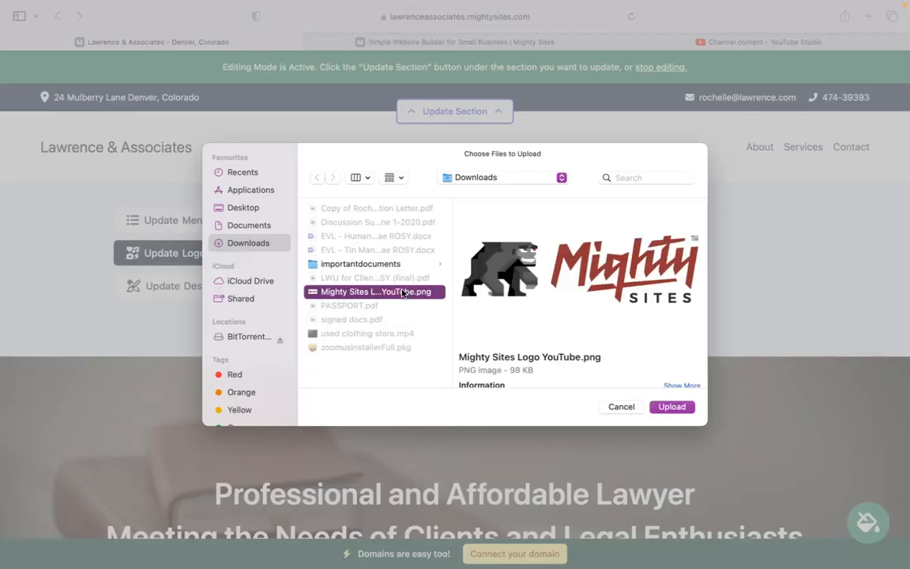
pyautogui.click(672, 406)
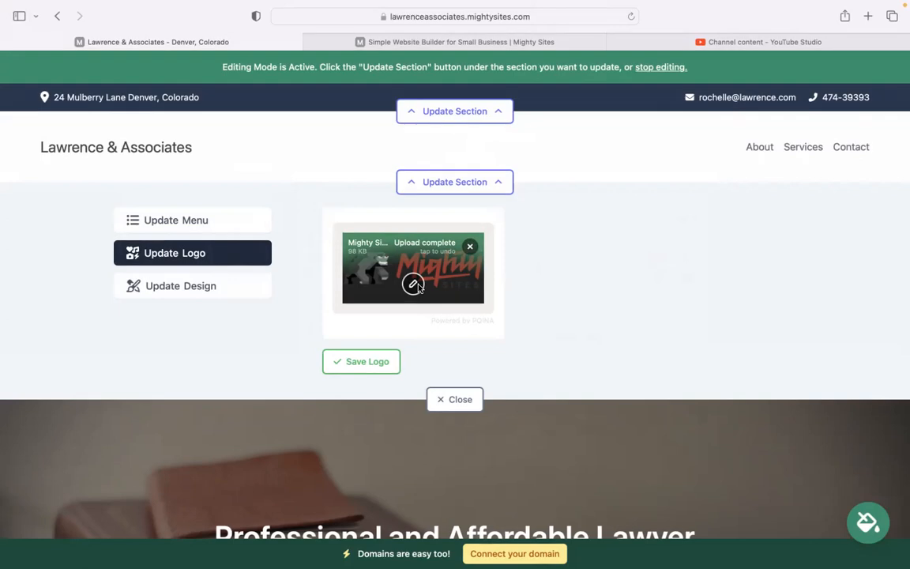
pyautogui.click(365, 361)
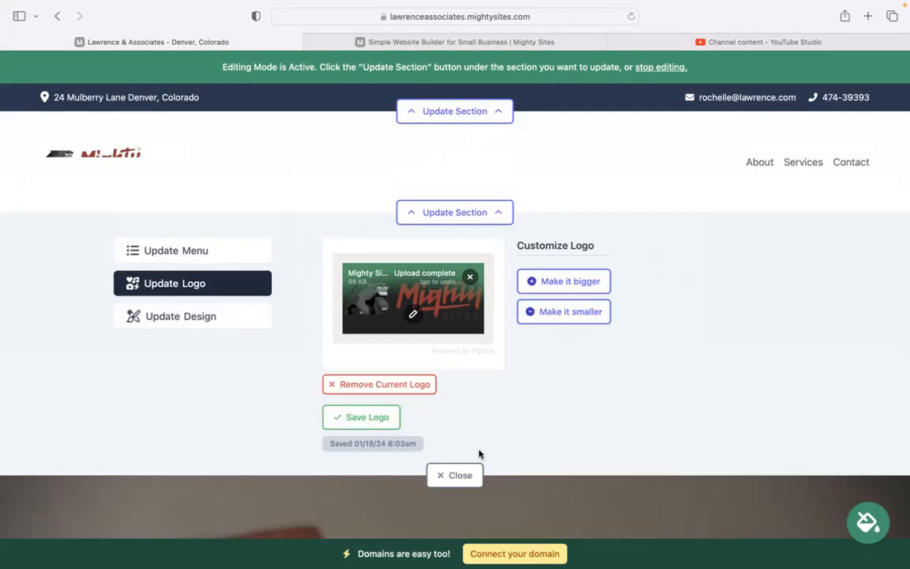
pyautogui.scroll(-10, 177, 423)
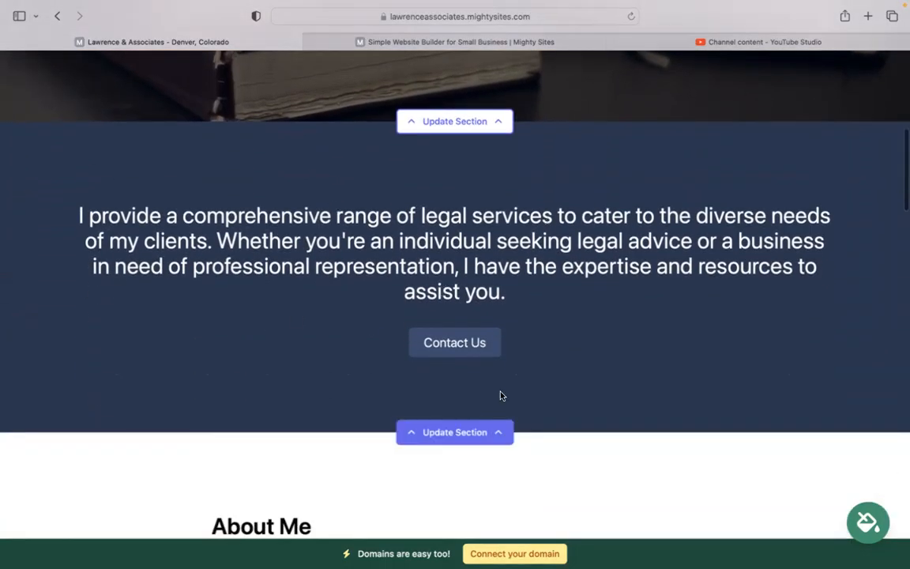
# Pick the teal colour theme from the extra theme swatches and save it
pyautogui.click(878, 520)
pyautogui.click(703, 451)
pyautogui.click(482, 449)
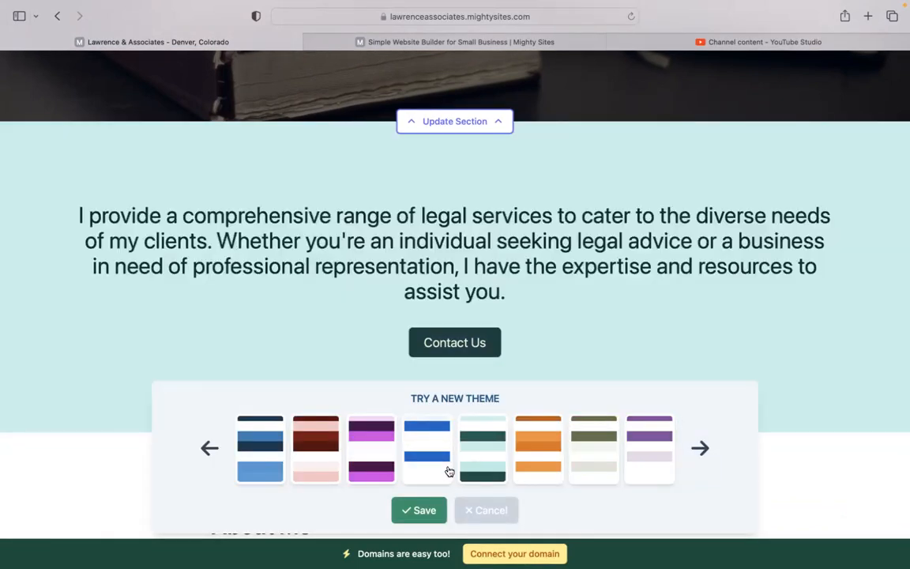
pyautogui.click(418, 510)
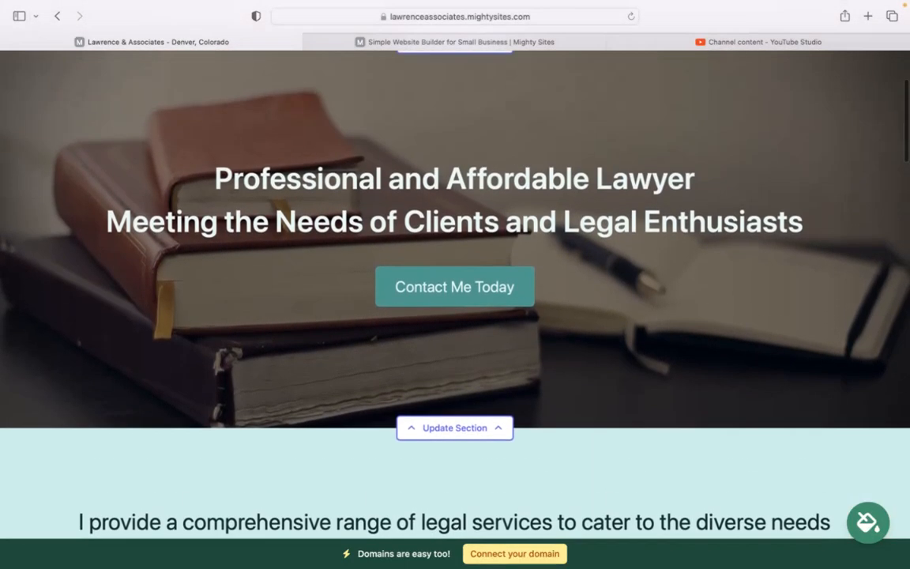
pyautogui.scroll(-5, 455, 316)
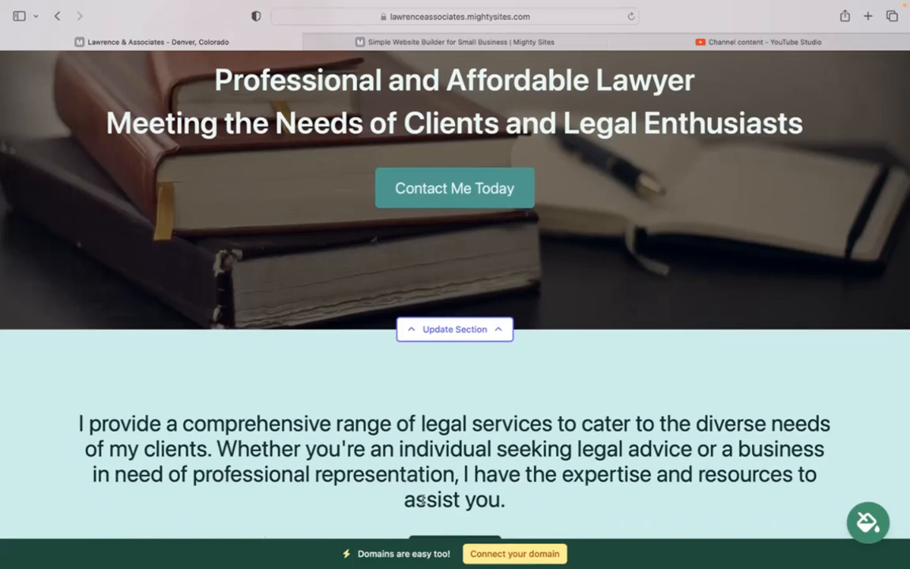
# Bring up the hero banner's image options and browse the stock photo library, keeping the books photo
pyautogui.click(464, 335)
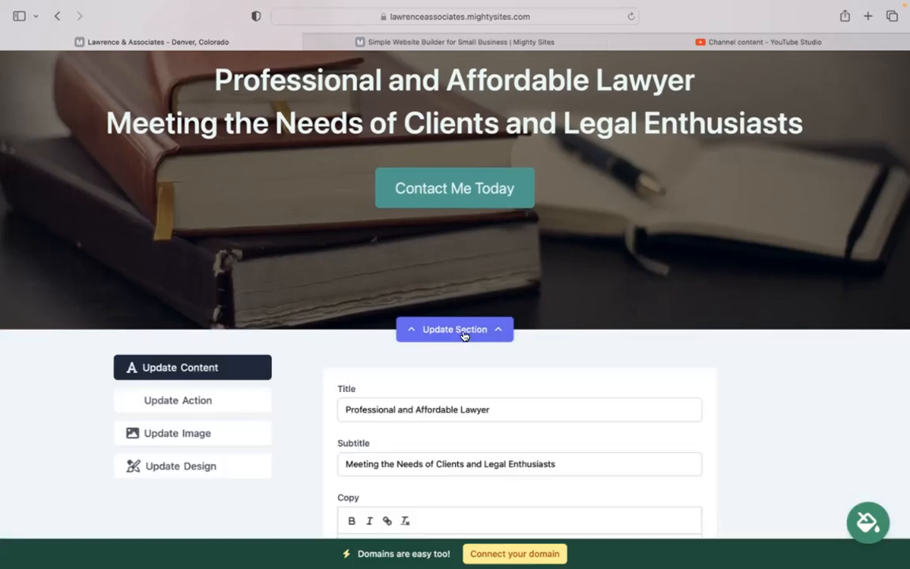
pyautogui.scroll(-3, 463, 337)
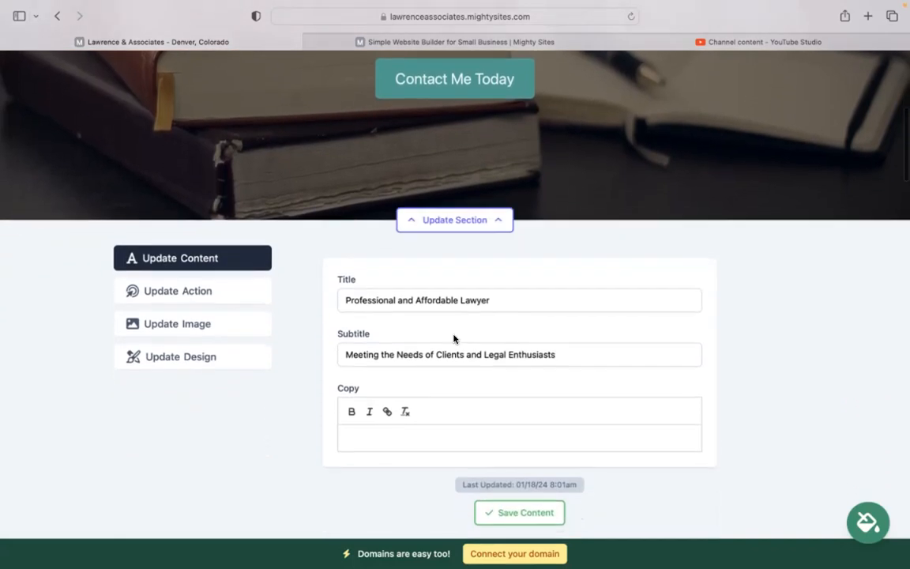
pyautogui.click(237, 325)
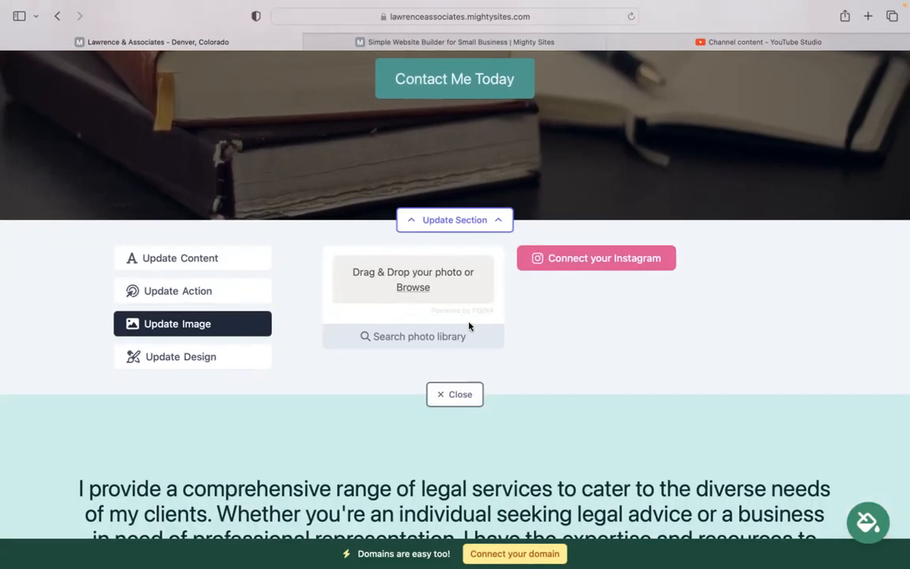
pyautogui.click(431, 344)
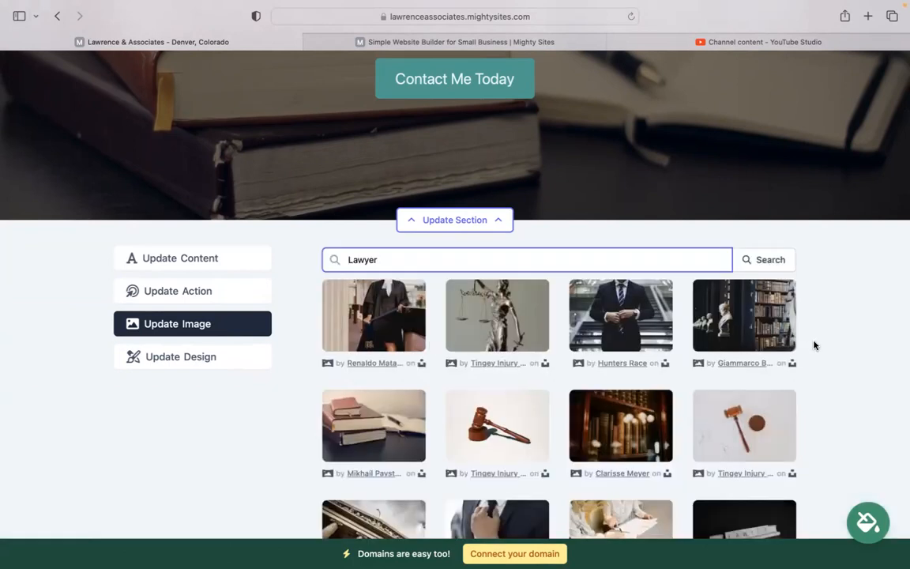
pyautogui.scroll(-5, 815, 345)
pyautogui.click(581, 504)
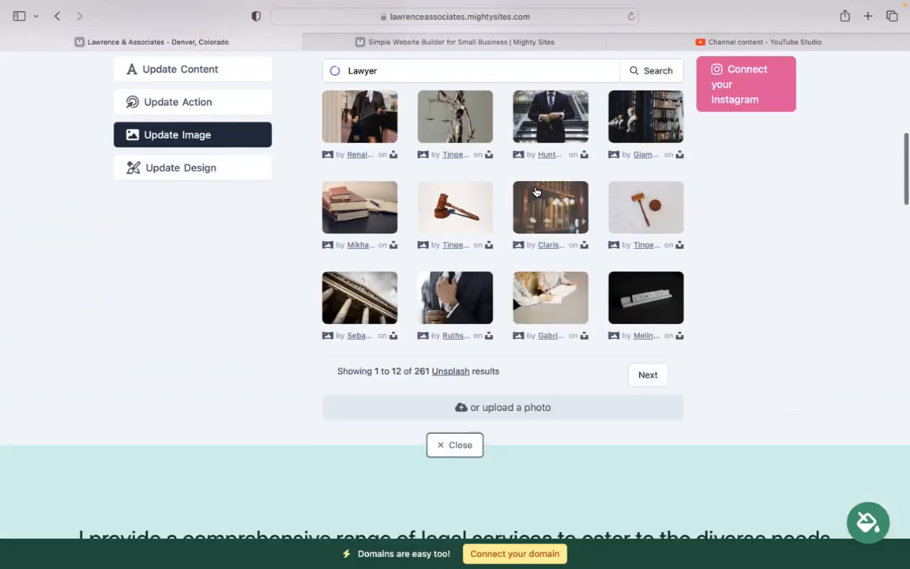
pyautogui.scroll(1, 647, 156)
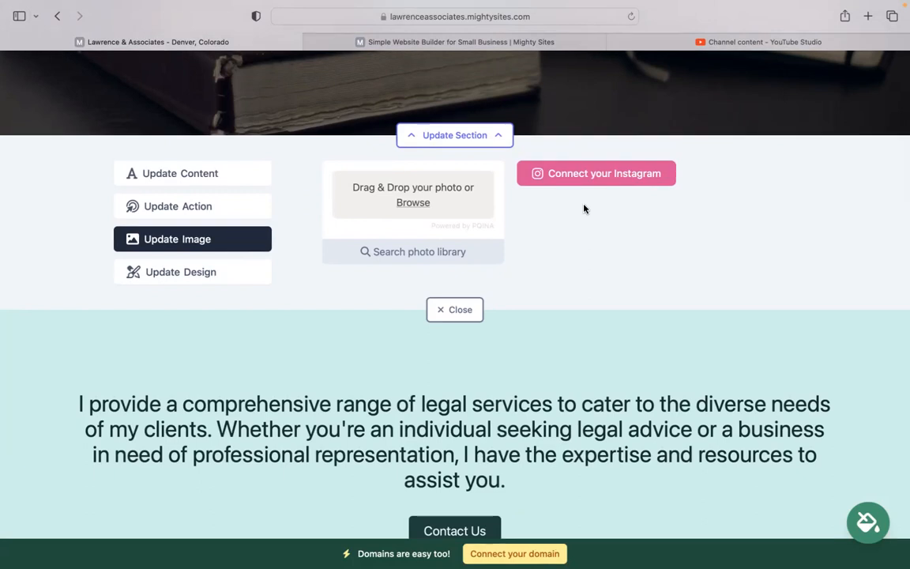
pyautogui.scroll(-2, 597, 206)
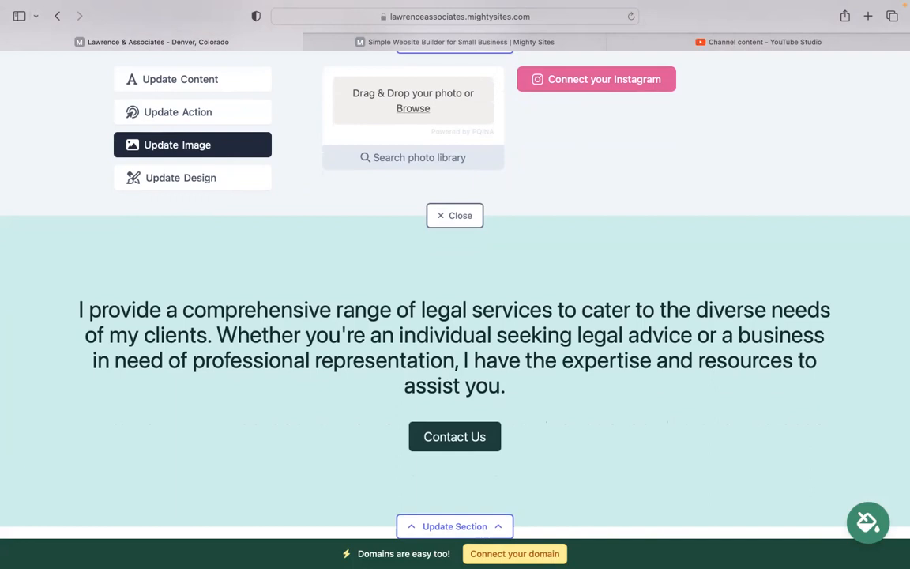
pyautogui.scroll(-10, 455, 292)
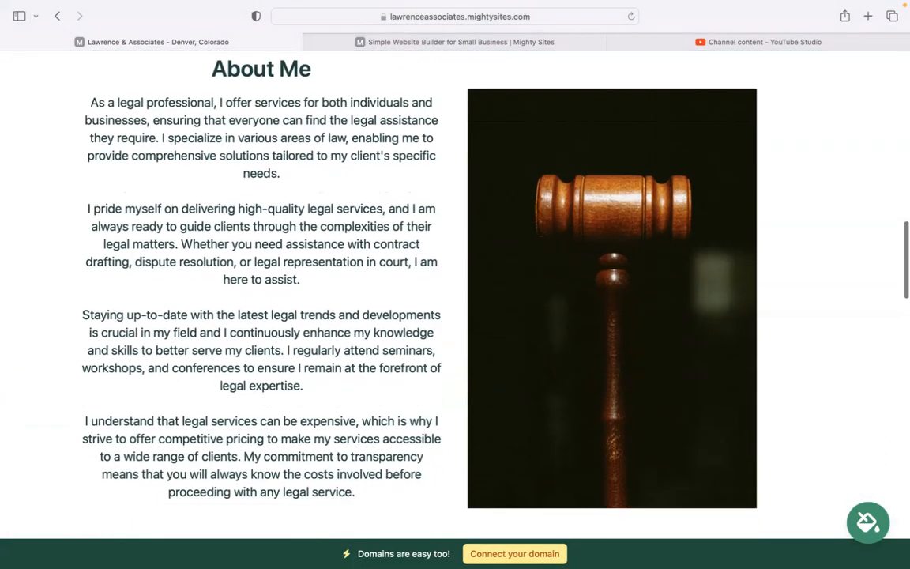
pyautogui.scroll(-20, 455, 293)
pyautogui.scroll(-15, 455, 292)
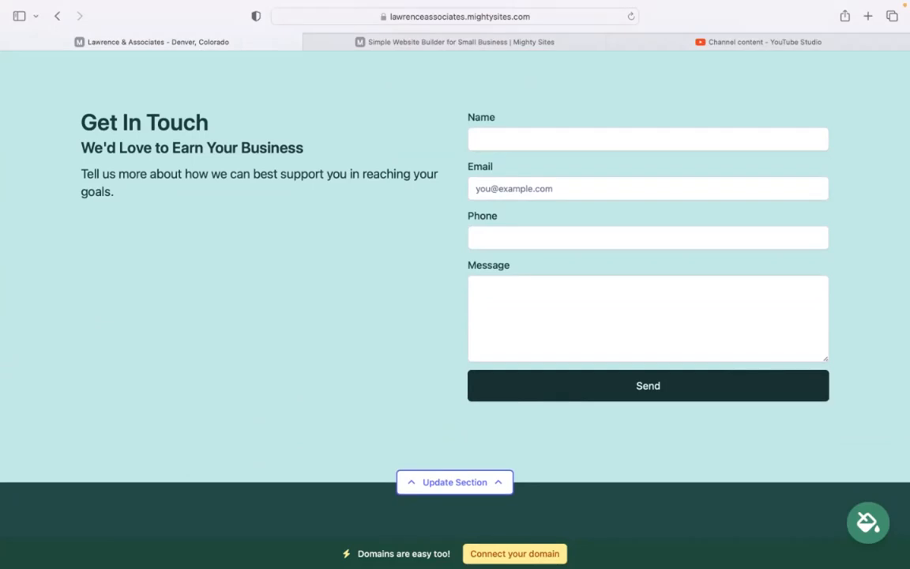
pyautogui.scroll(10, 455, 284)
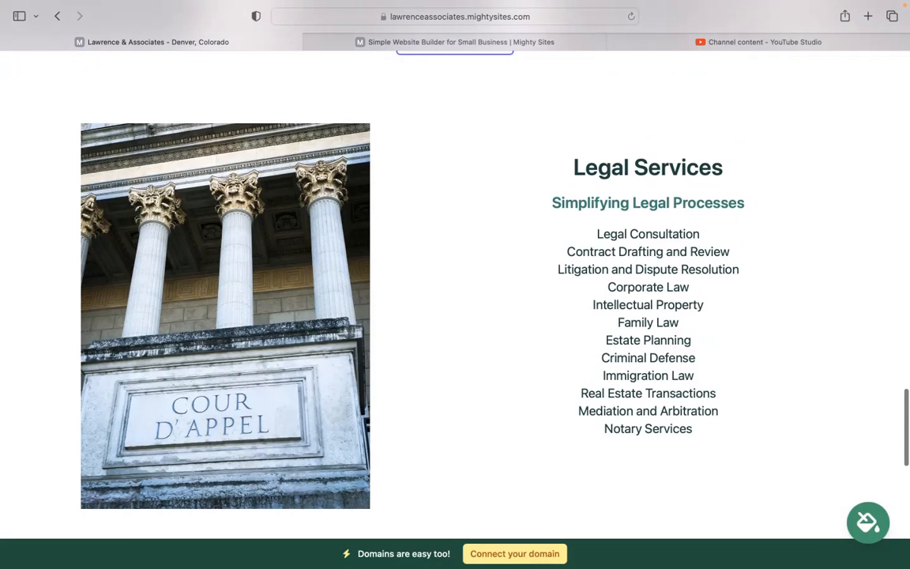
pyautogui.scroll(2, 455, 285)
pyautogui.scroll(5, 455, 285)
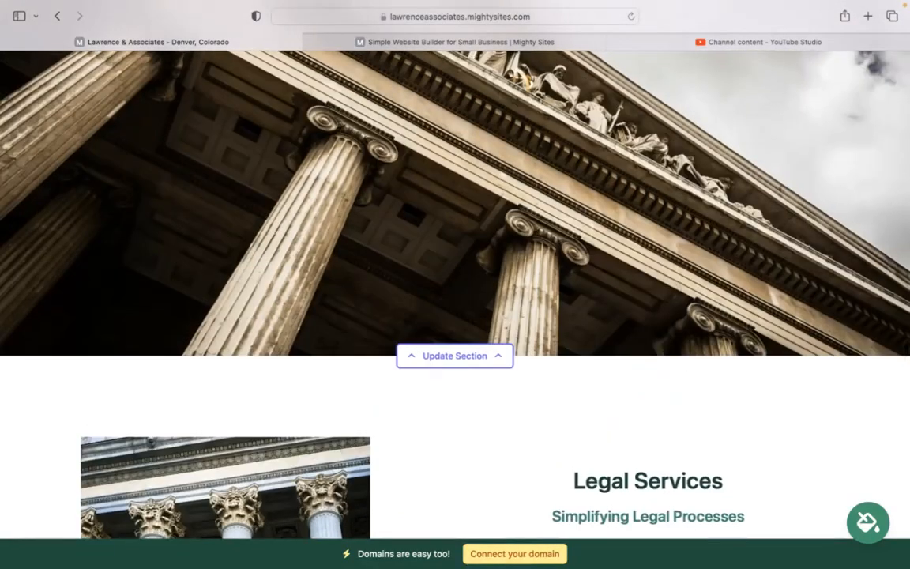
pyautogui.scroll(3, 455, 285)
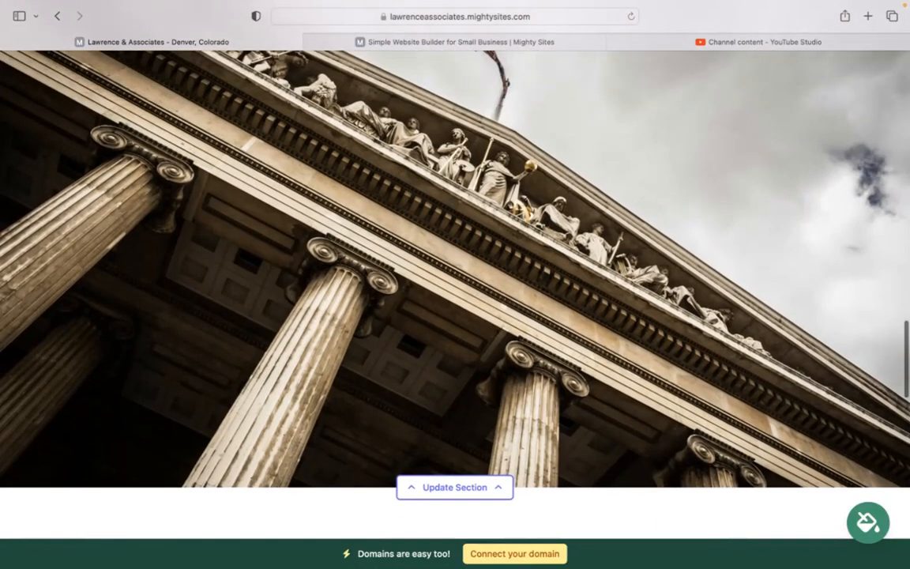
pyautogui.scroll(3, 455, 285)
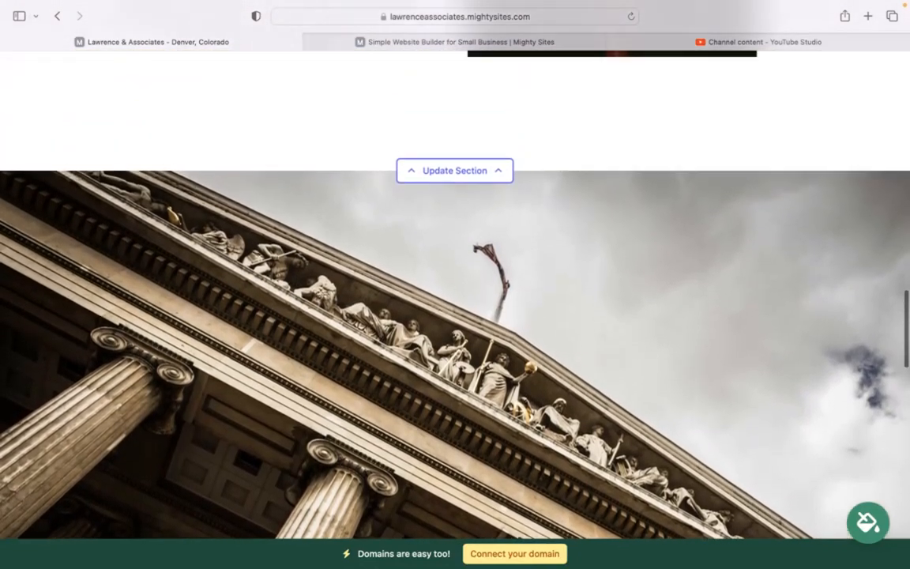
pyautogui.scroll(4, 409, 284)
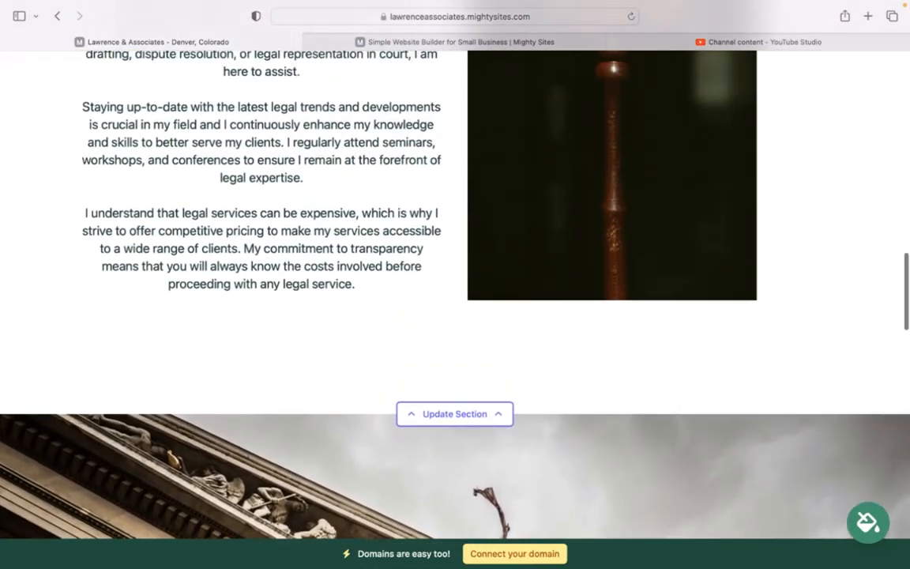
pyautogui.scroll(3, 455, 284)
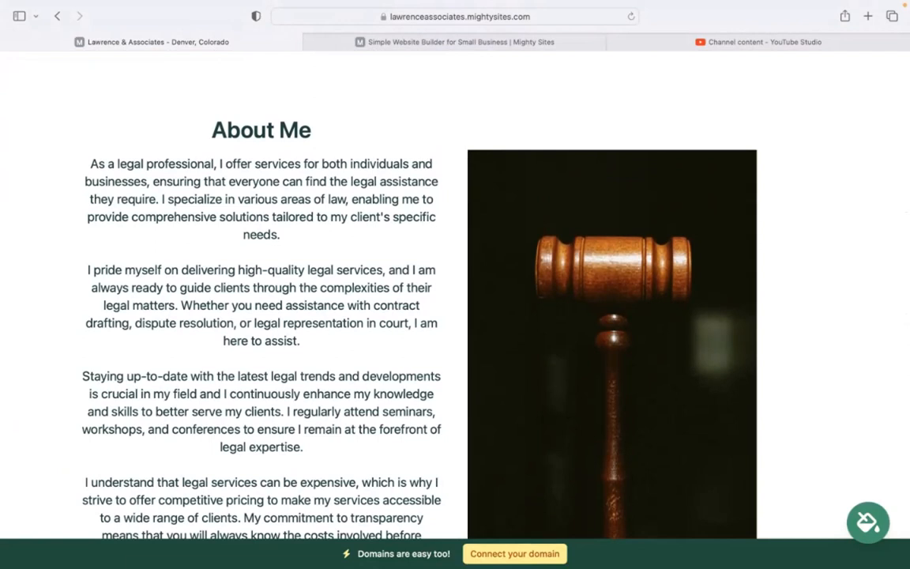
pyautogui.scroll(10, 455, 284)
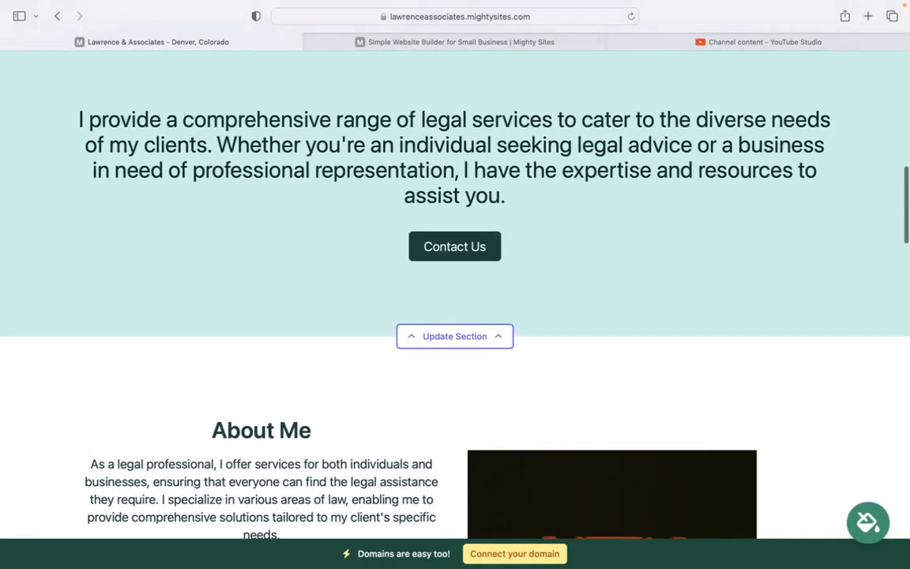
pyautogui.scroll(12, 455, 285)
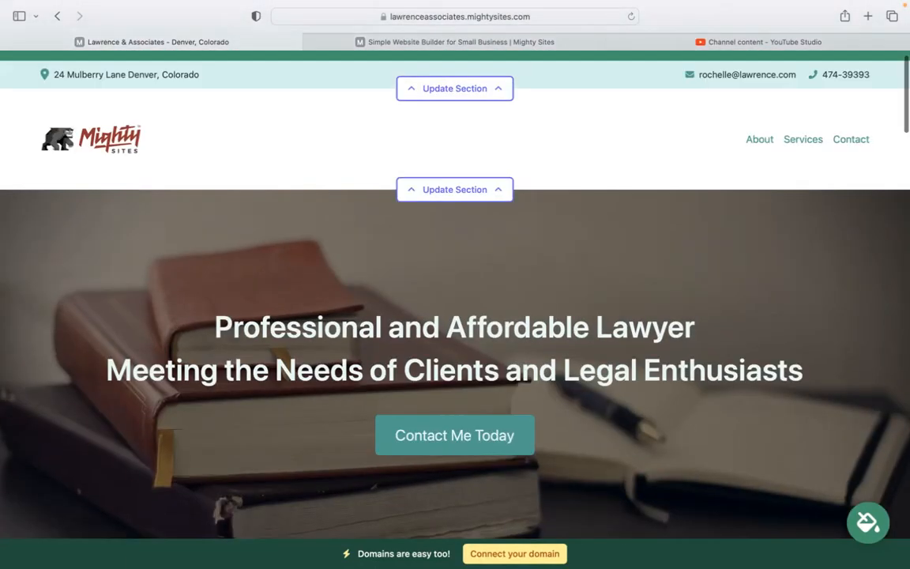
pyautogui.scroll(-2, 455, 285)
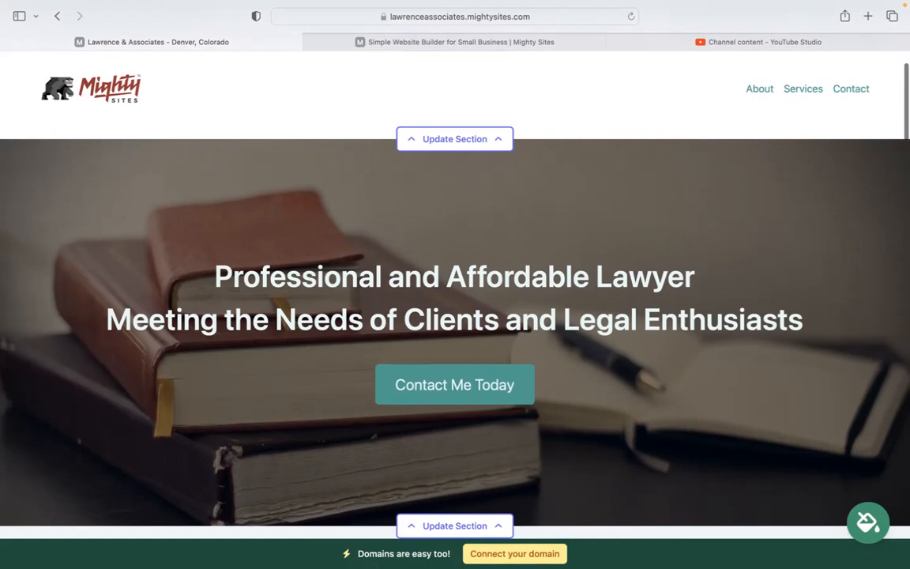